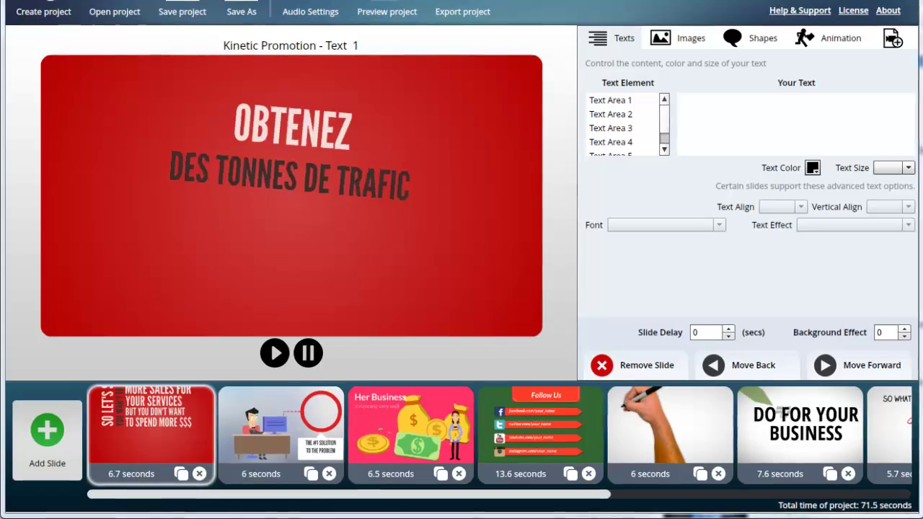
Calculate 10 × 4 in the calculator, multiply the result by 50, and minimize the calculator.
left_click_drag(404, 200, 502, 142)
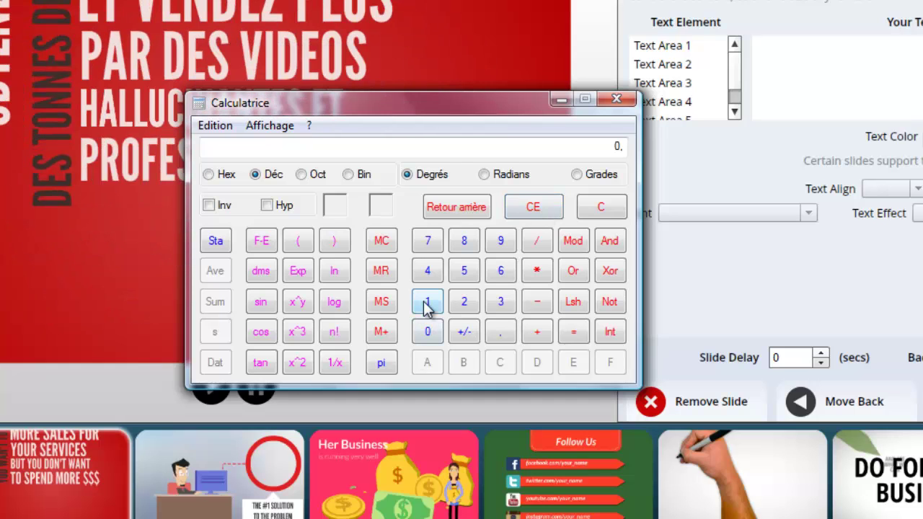
left_click(428, 333)
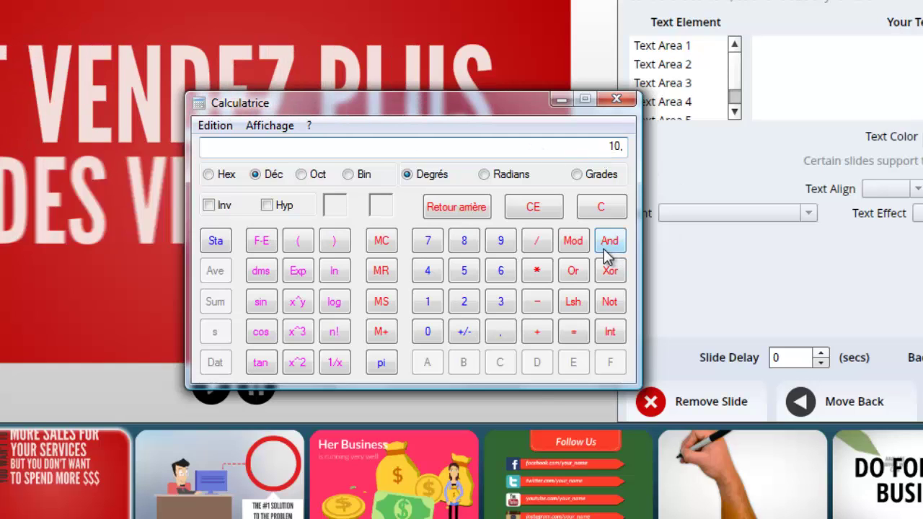
left_click(538, 272)
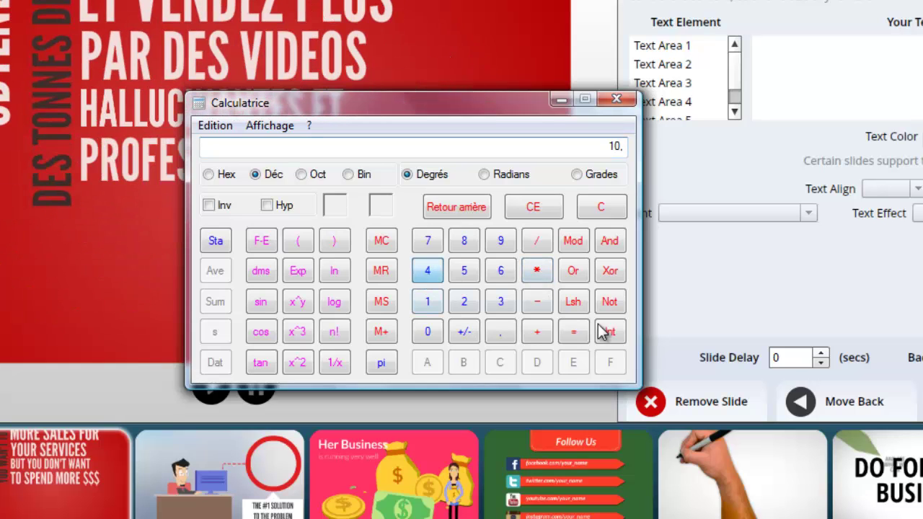
type("40")
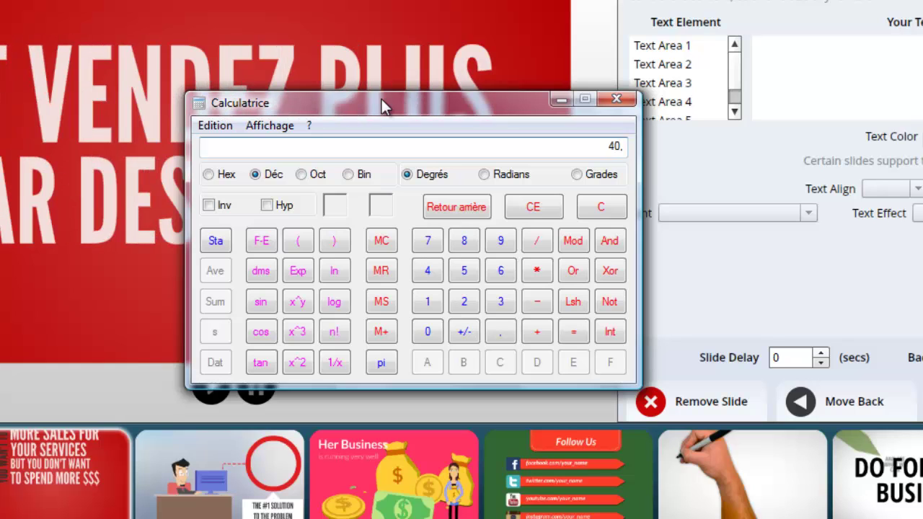
left_click(536, 271)
left_click(464, 271)
left_click(574, 335)
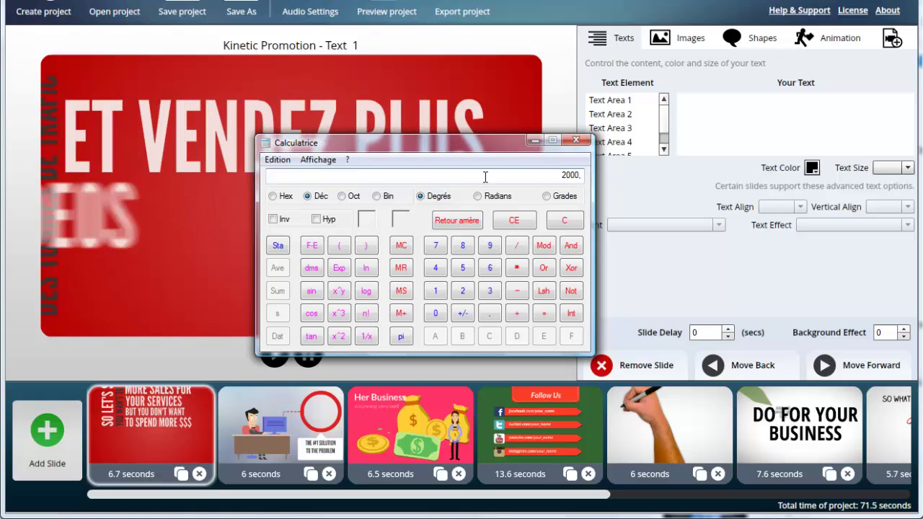
left_click(535, 141)
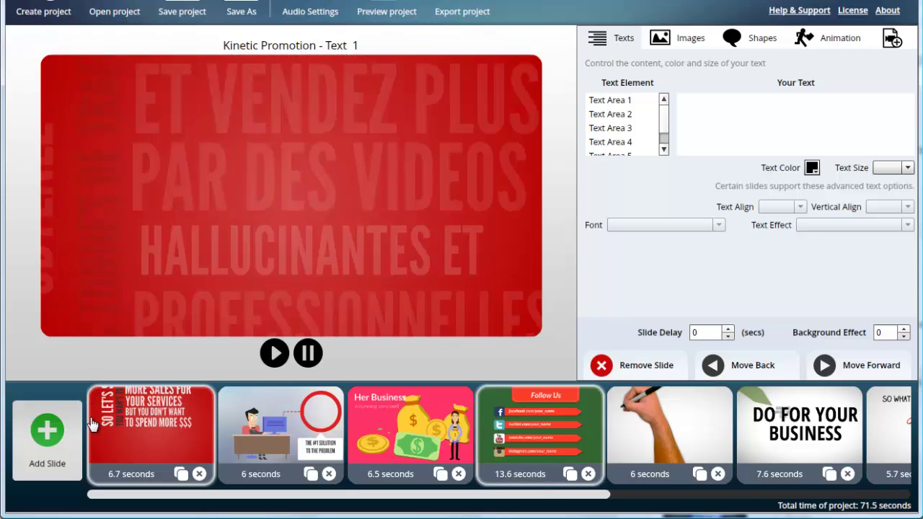
Browse the slides available to add, previewing Character Lisa slides 2 and 6 and the Corporate Round Lower Third layout.
left_click(52, 432)
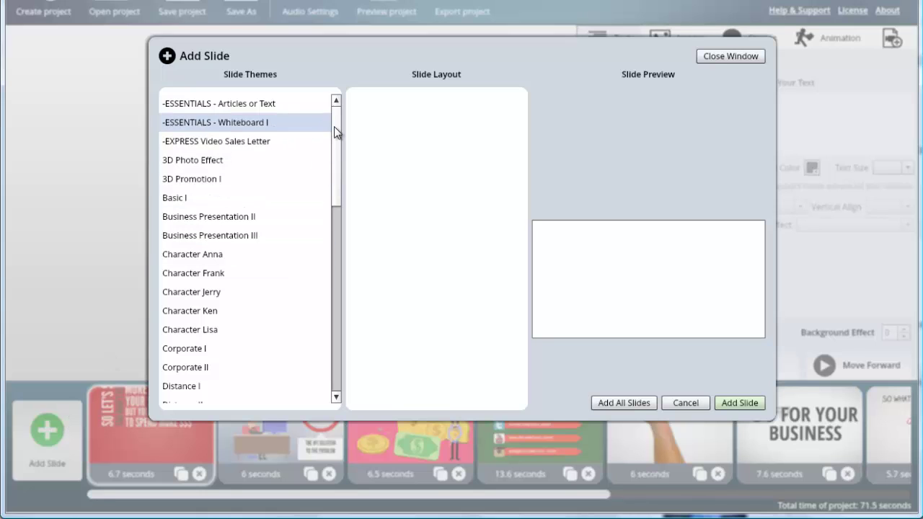
left_click_drag(333, 127, 226, 196)
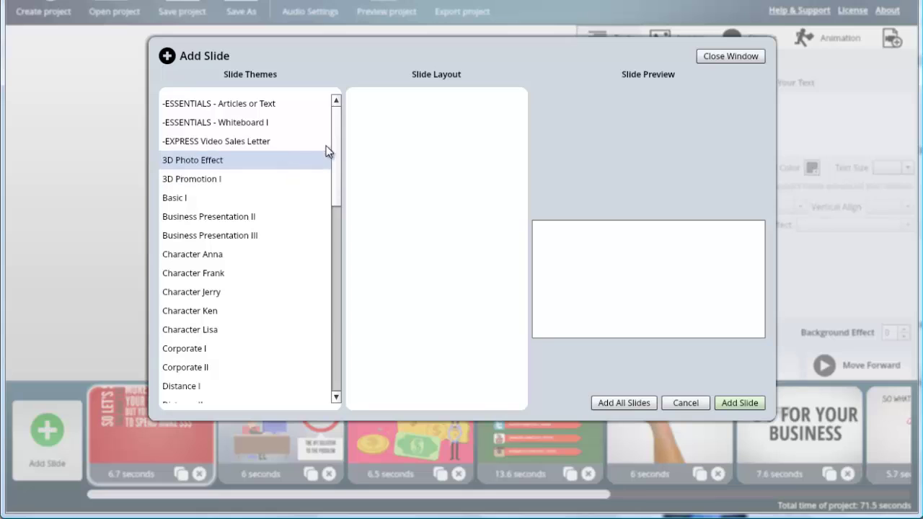
left_click_drag(336, 142, 336, 190)
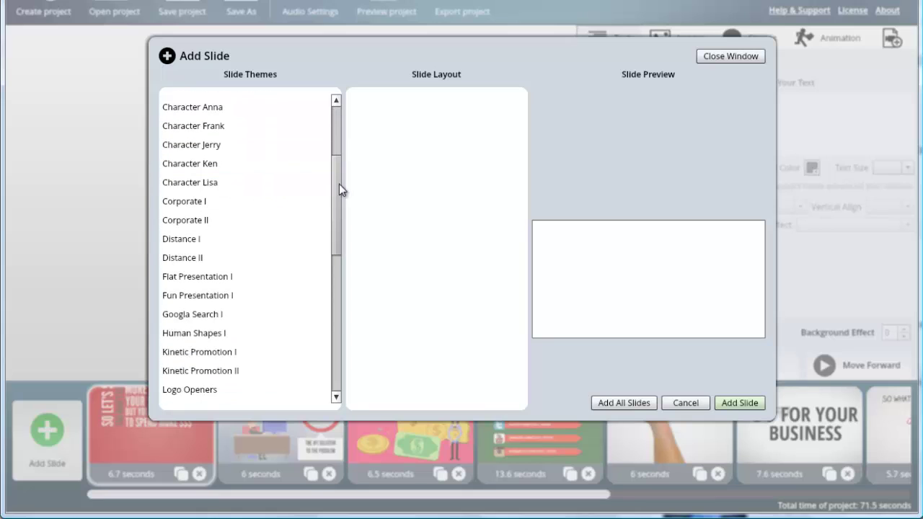
left_click(186, 187)
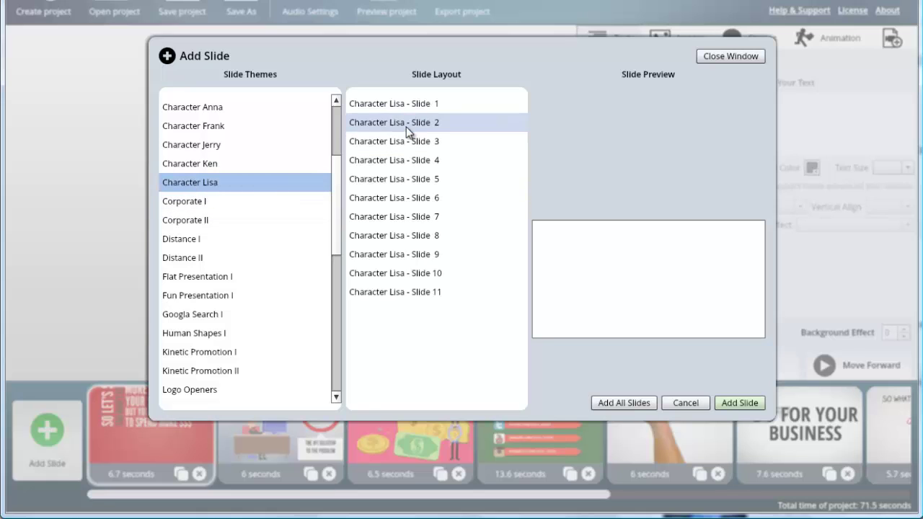
left_click(406, 126)
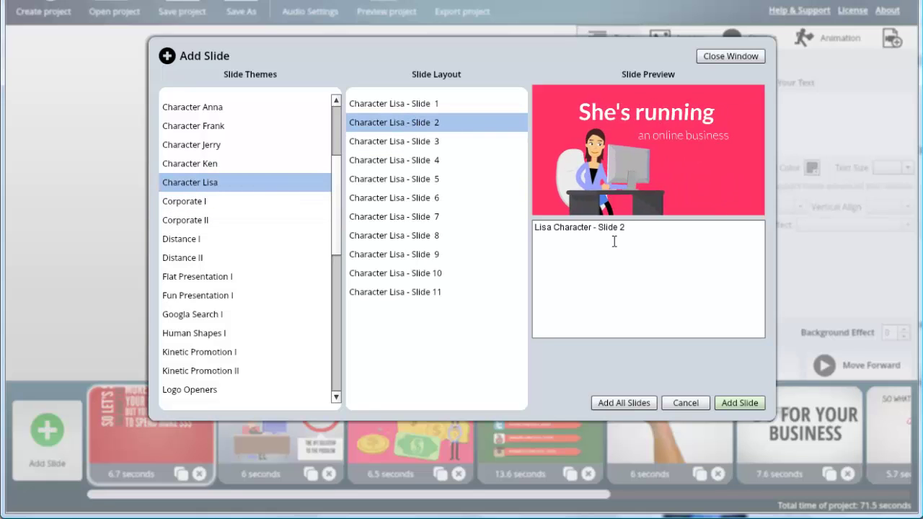
left_click(397, 197)
left_click(205, 199)
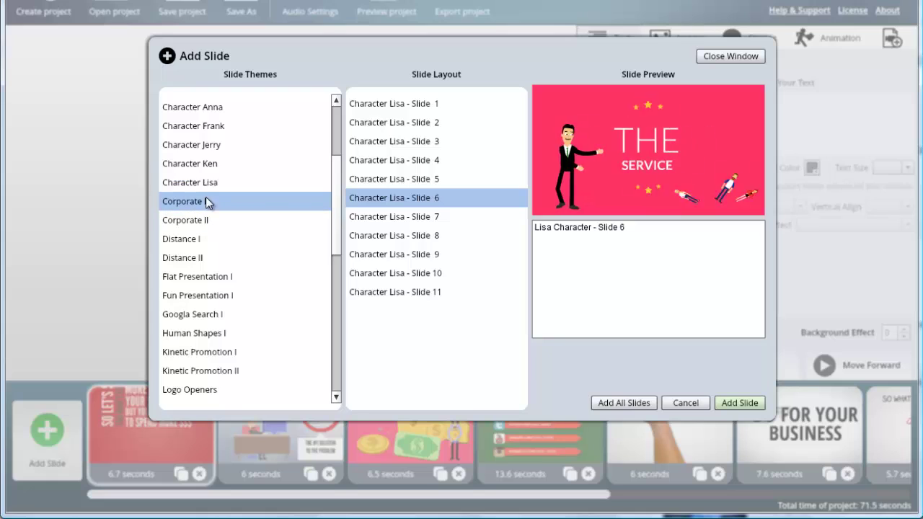
left_click(409, 180)
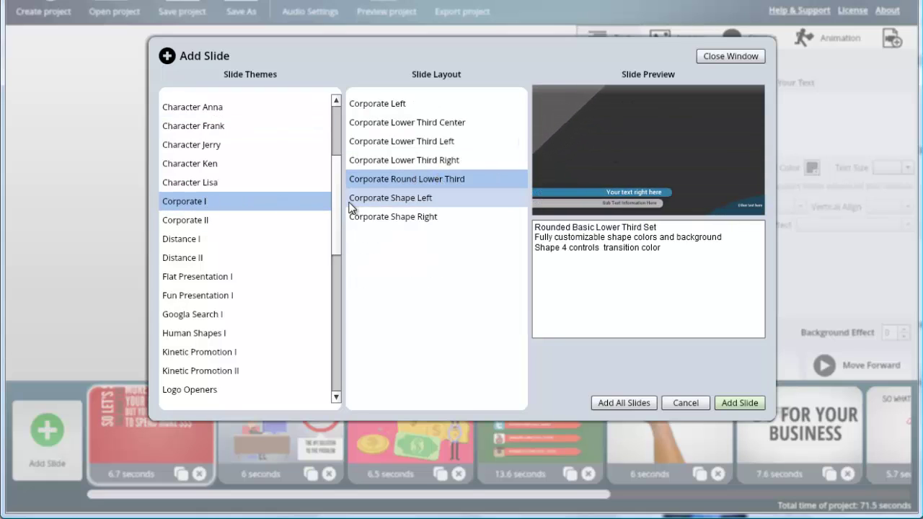
Preview the 6 SEC and 8 SEC Whiteboard Hand Drawing layouts and the 3D Photo Effect Left Side layout.
scroll(240, 142, "up", 3)
left_click(305, 126)
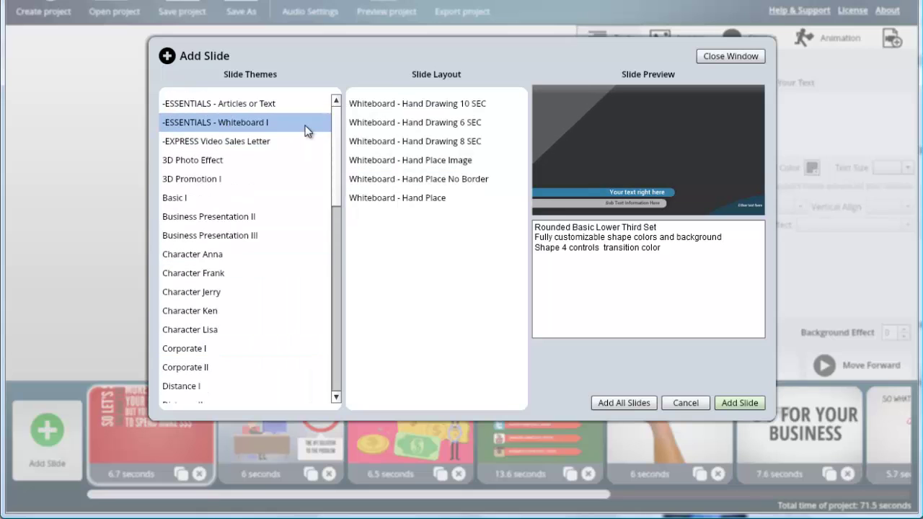
left_click(397, 124)
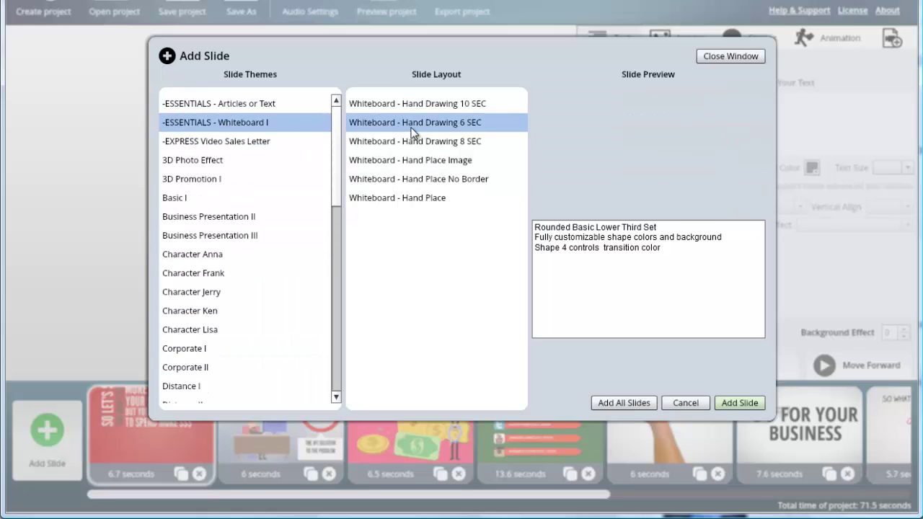
left_click(462, 142)
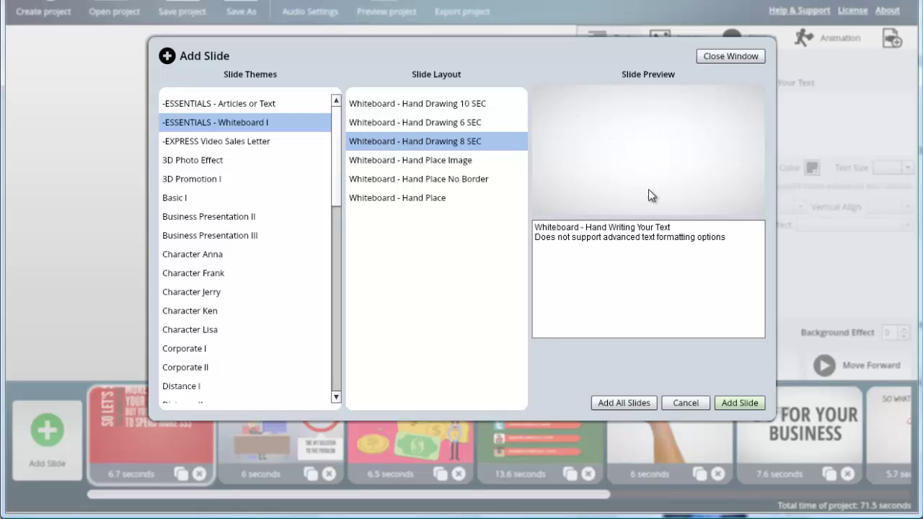
left_click(274, 160)
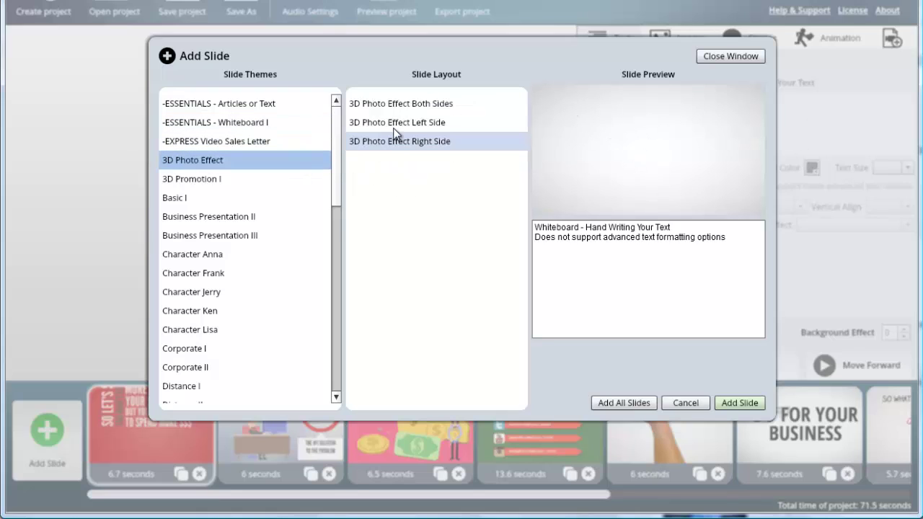
left_click(395, 126)
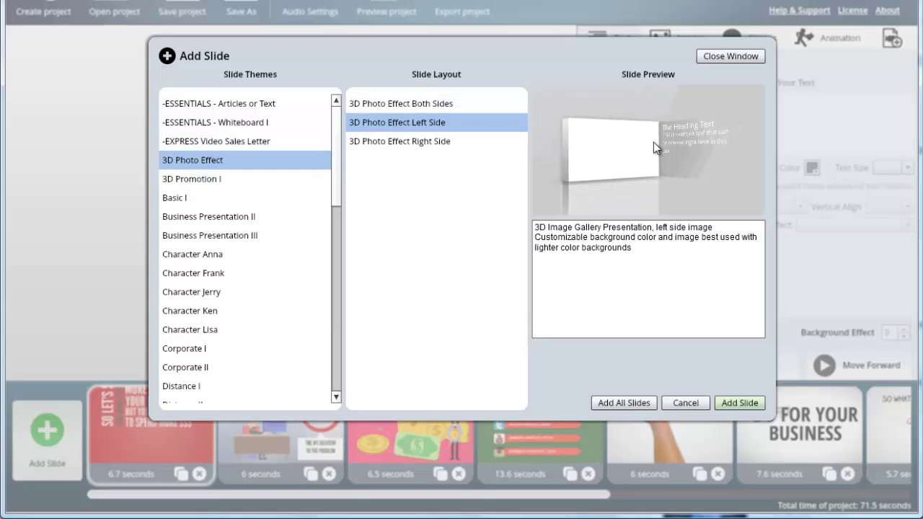
Look through the Basic I theme's layouts and preview slides 5 and 6 of ProThemes Character Bryan.
left_click(175, 198)
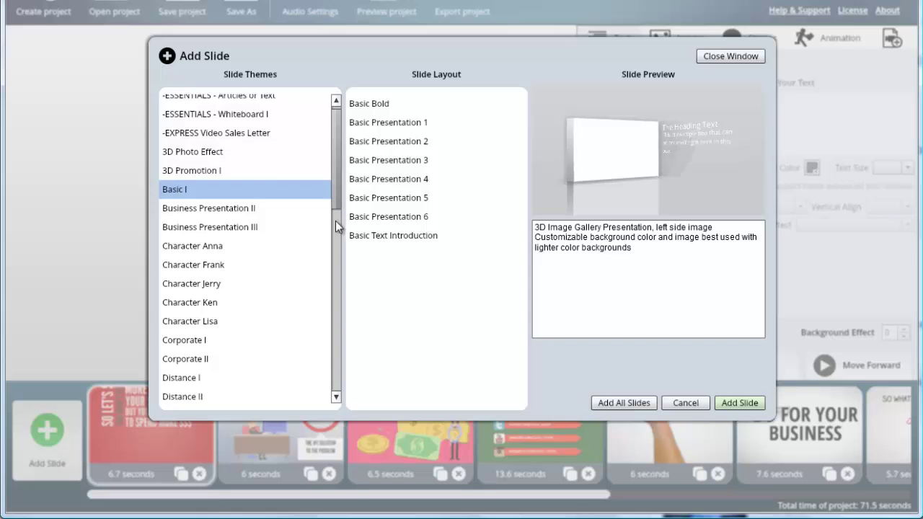
left_click_drag(335, 220, 333, 286)
left_click(187, 350)
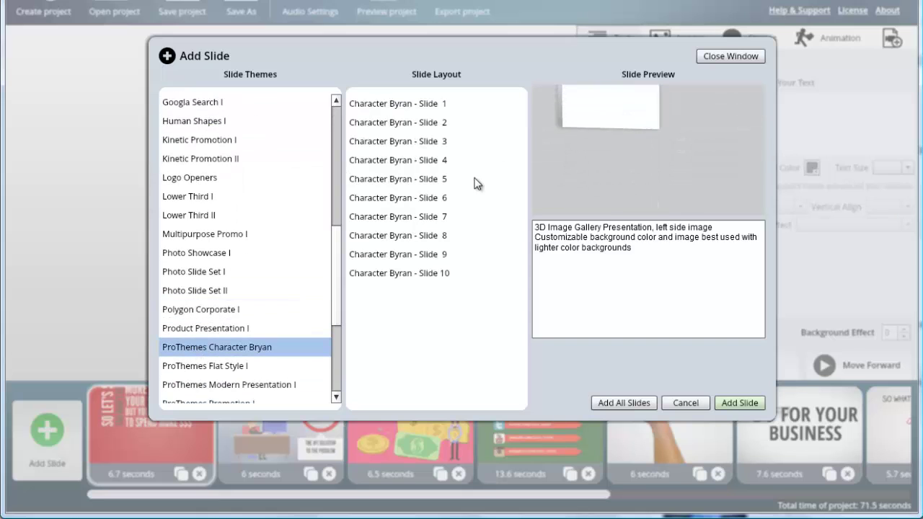
left_click(415, 178)
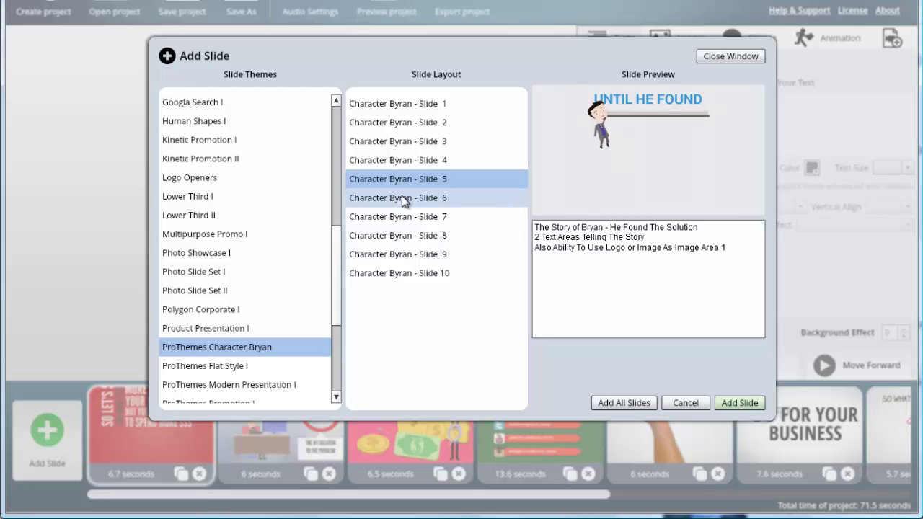
left_click(402, 197)
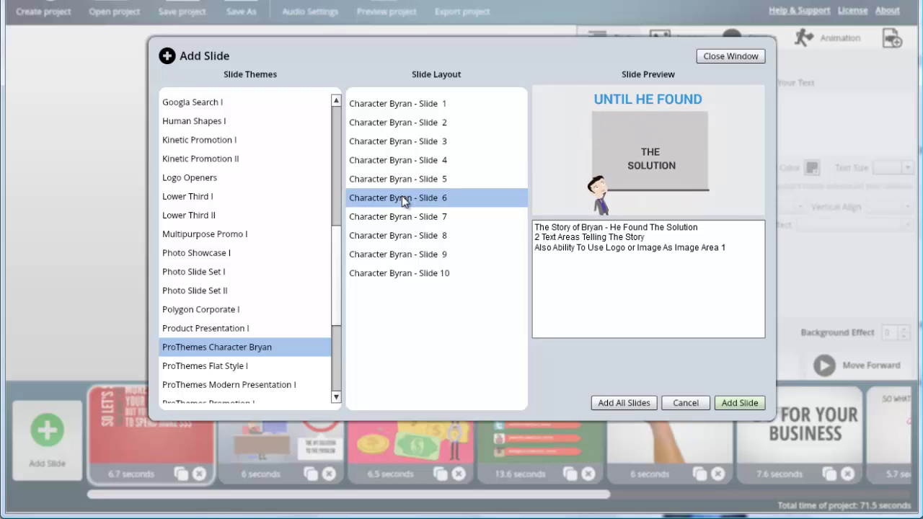
Look over the layouts offered by the Simple and ProThemes Promotion II themes.
left_click_drag(336, 243, 334, 305)
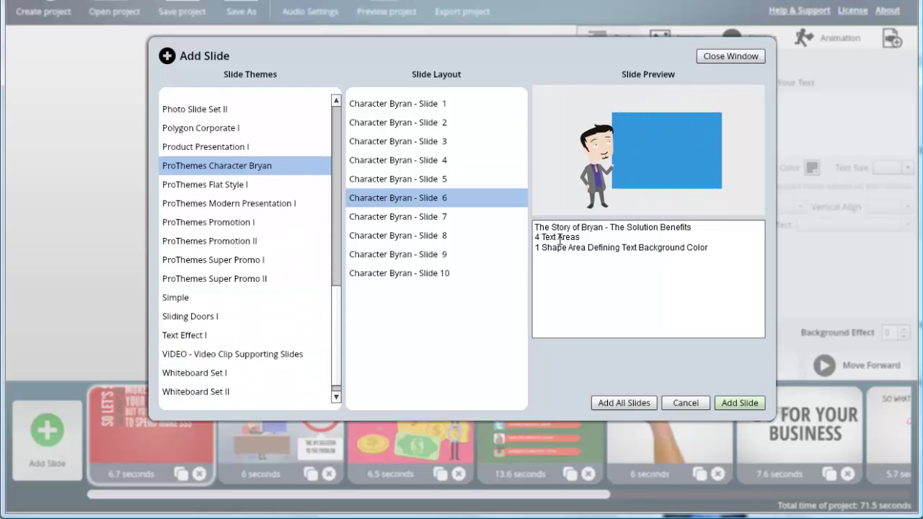
left_click(173, 299)
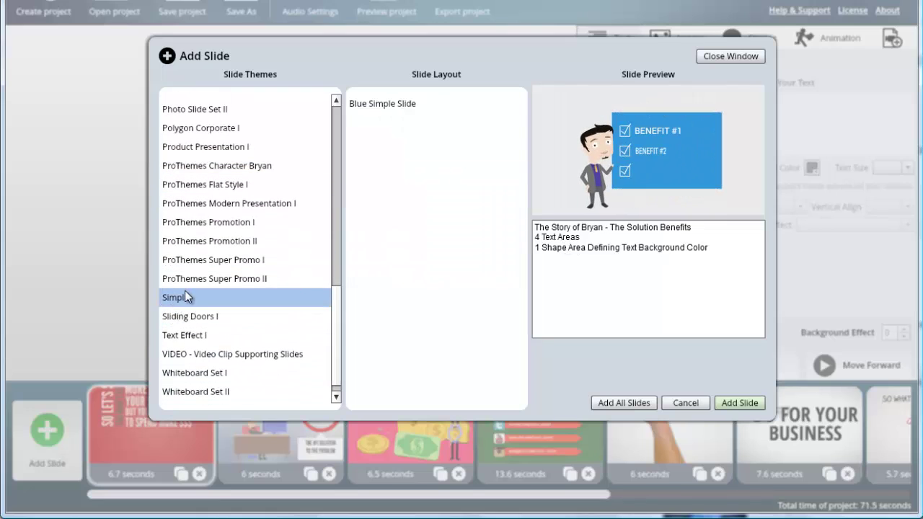
left_click(225, 240)
scroll(334, 304, "down", 1)
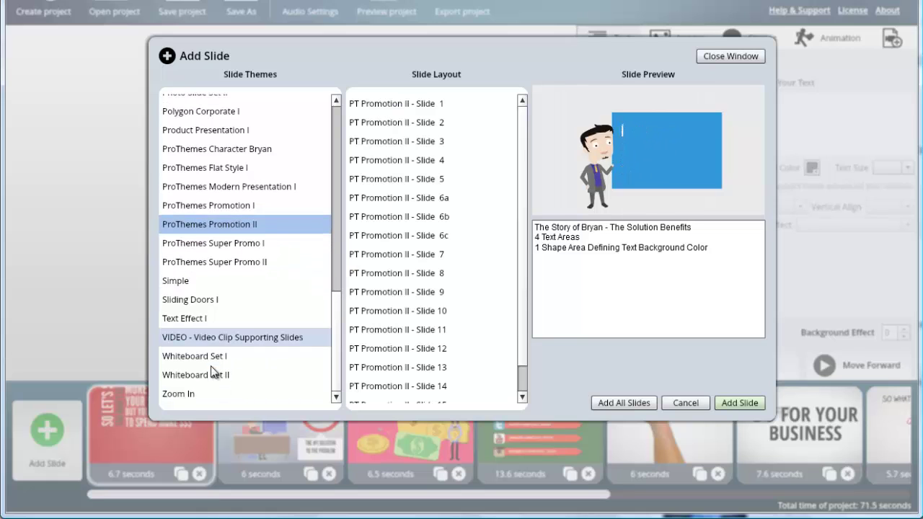
Preview slides 7 and 5 of the Whiteboard Set I theme, and leave slide selection without adding any slide.
left_click(213, 356)
left_click(425, 235)
left_click(427, 217)
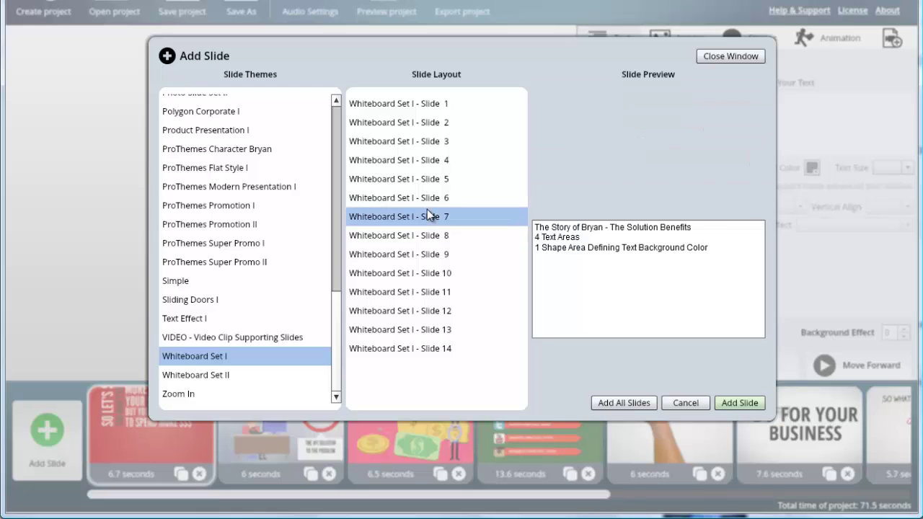
left_click(412, 178)
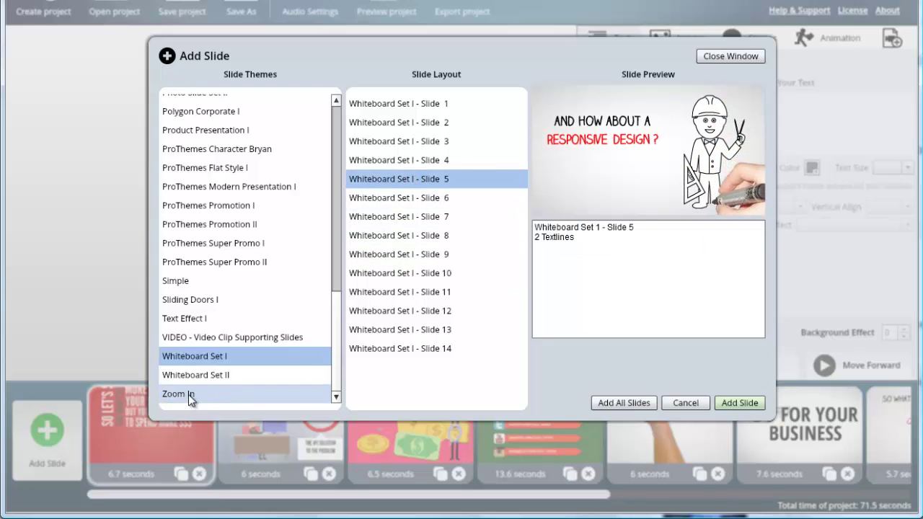
left_click_drag(333, 240, 329, 171)
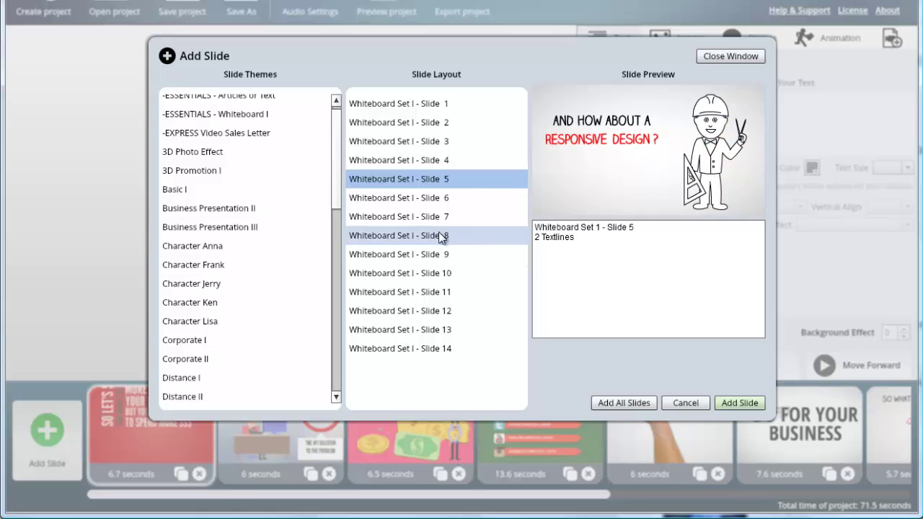
left_click(685, 402)
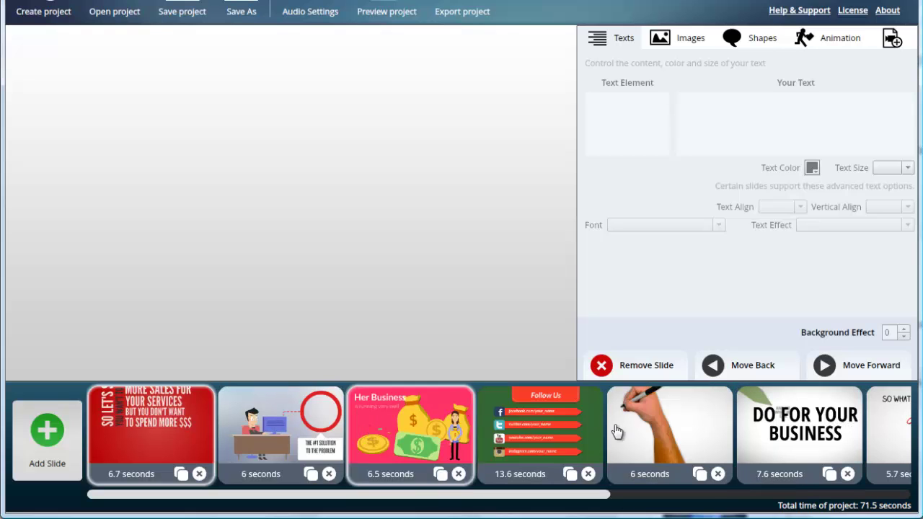
Open the project's first slide, Kinetic Promotion - Text 1, and examine the contents of its text areas.
left_click(171, 431)
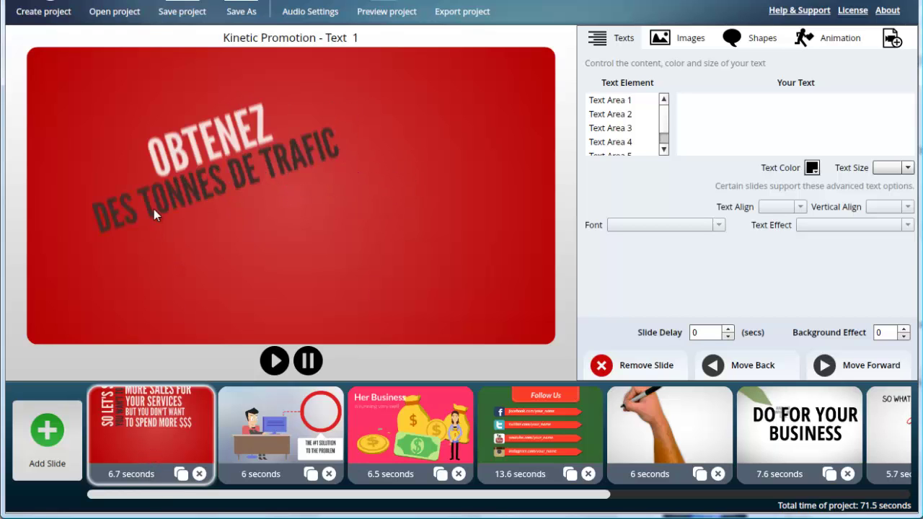
left_click(610, 100)
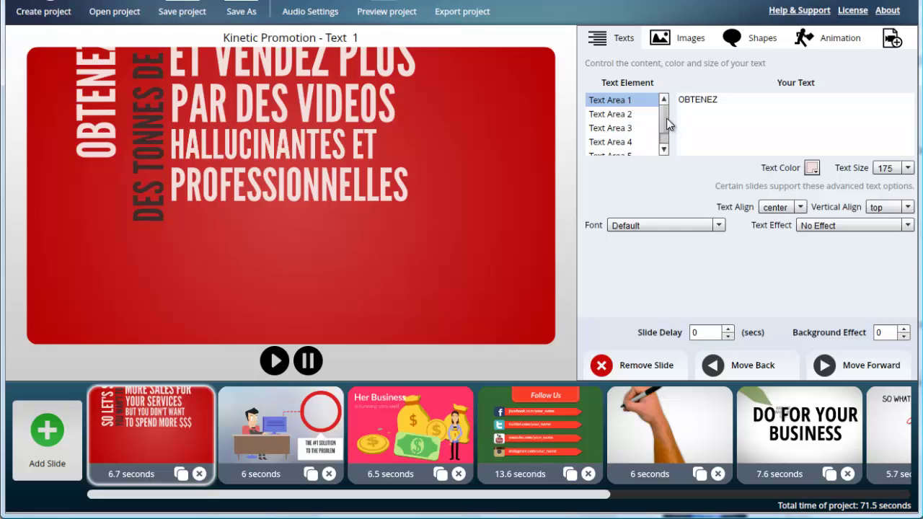
left_click(663, 149)
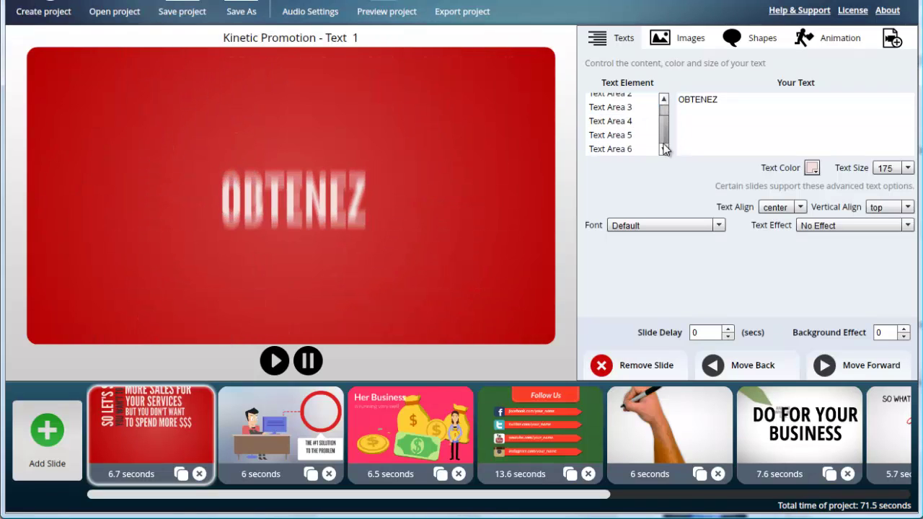
scroll(617, 116, "up", 2)
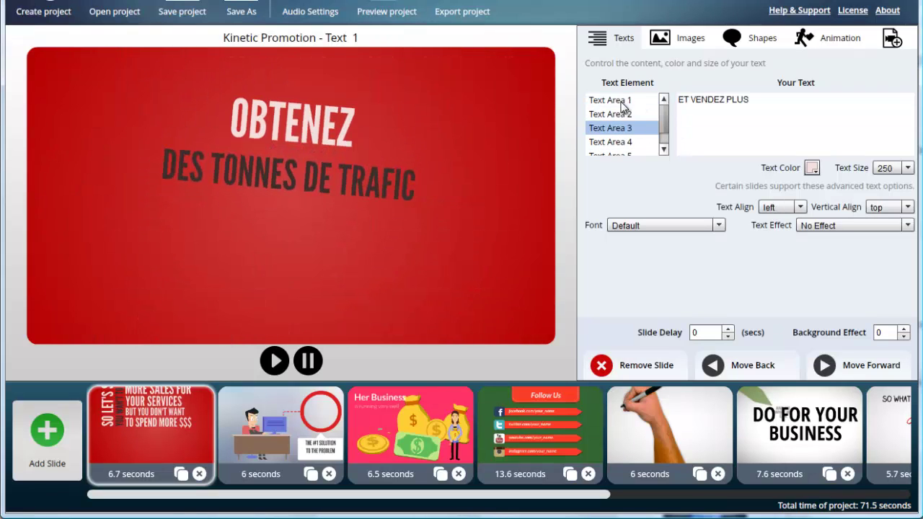
Replace the content of Text Area 1 with AVOIR, and change it back to OBTENEZ.
left_click(609, 101)
left_click(610, 101)
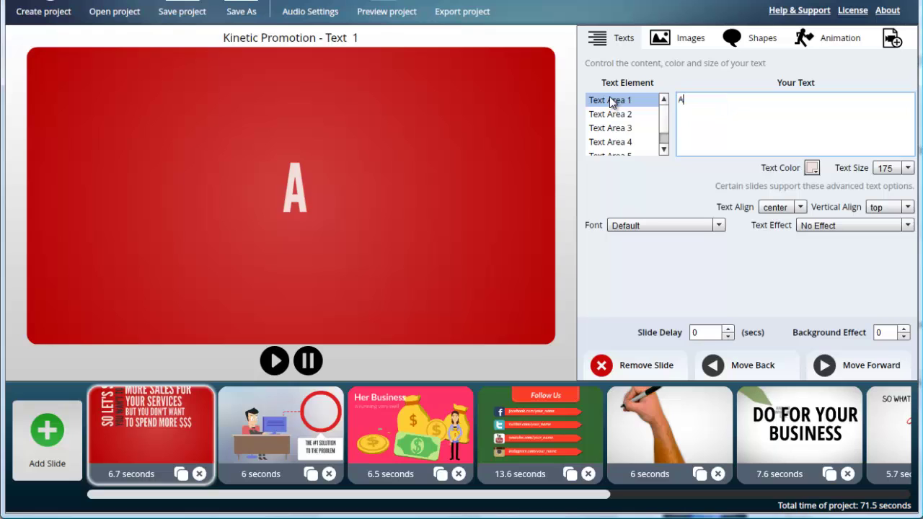
type("Av")
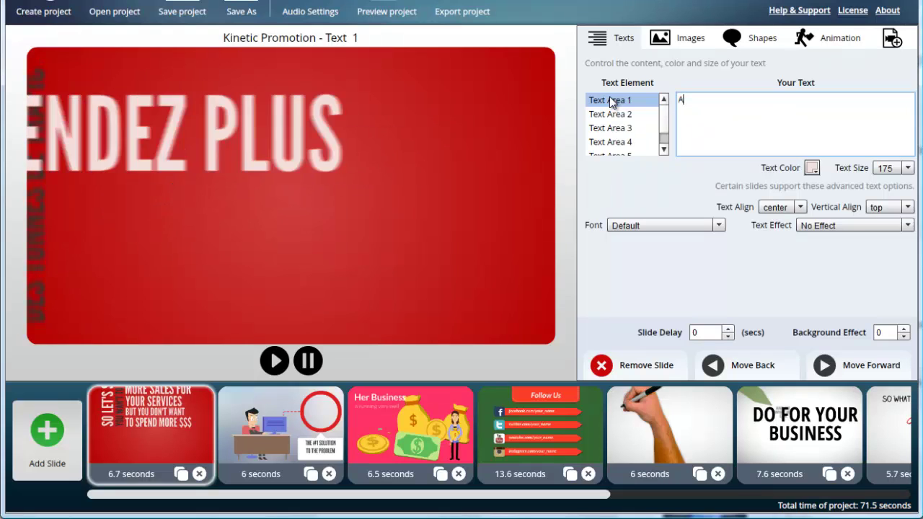
key("BackSpace")
type("VOIR")
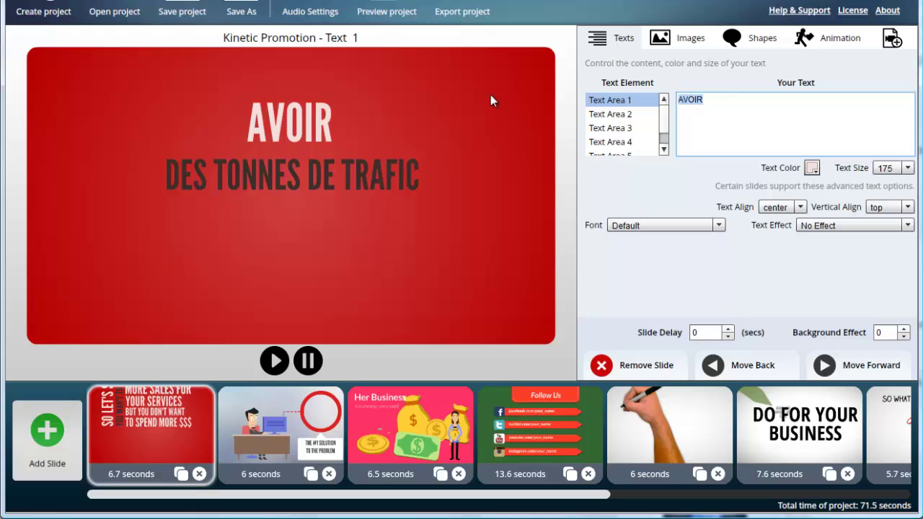
type("OB")
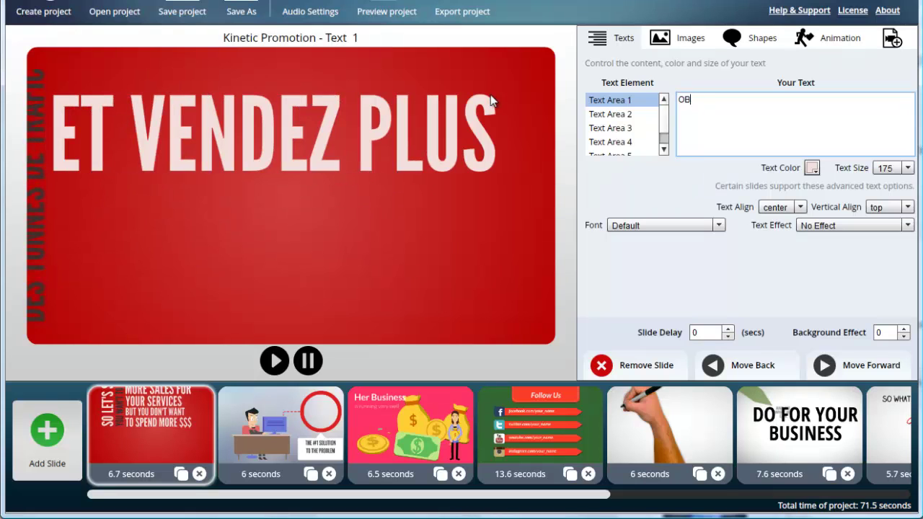
type("TENEZ")
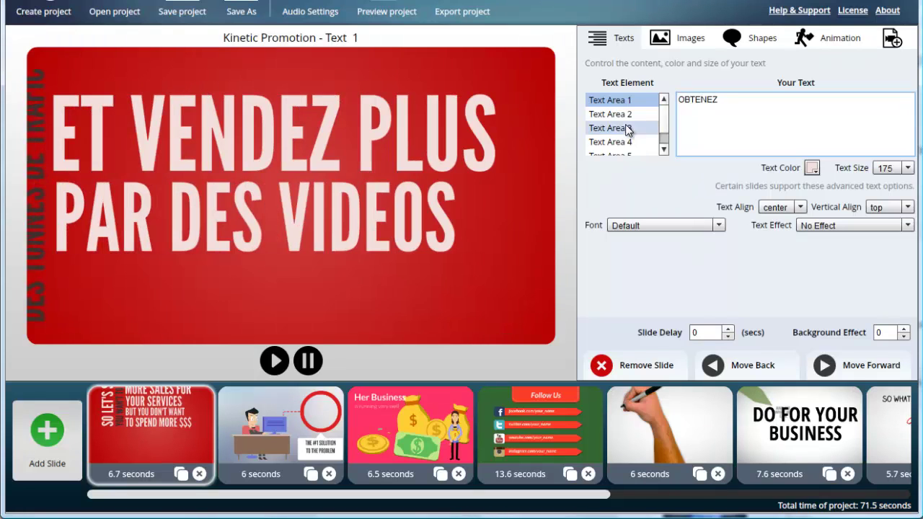
Replace the content of Text Area 2 with DES MILLIERS DE VISITES.
left_click(620, 115)
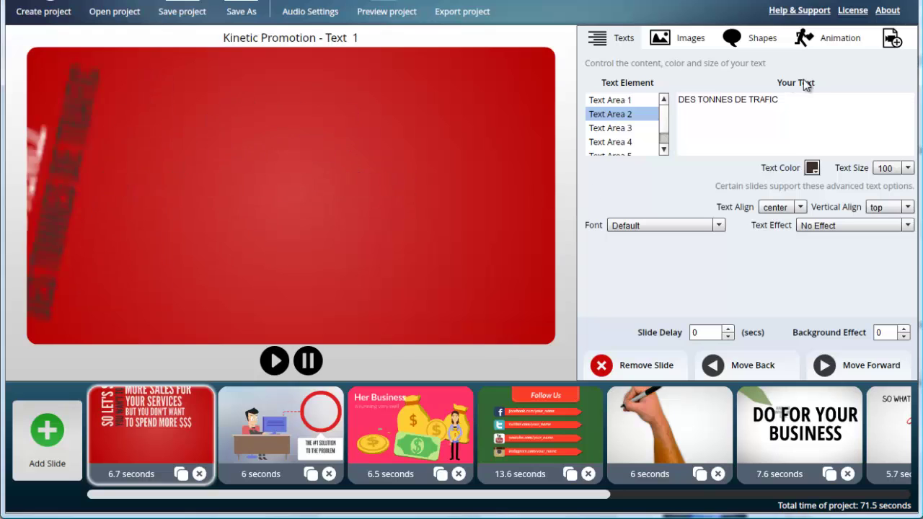
left_click_drag(789, 99, 641, 101)
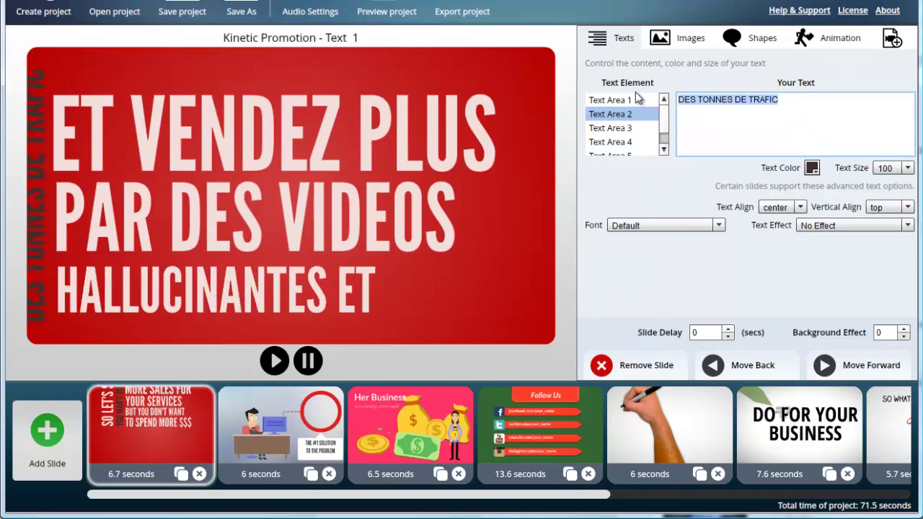
type("DES")
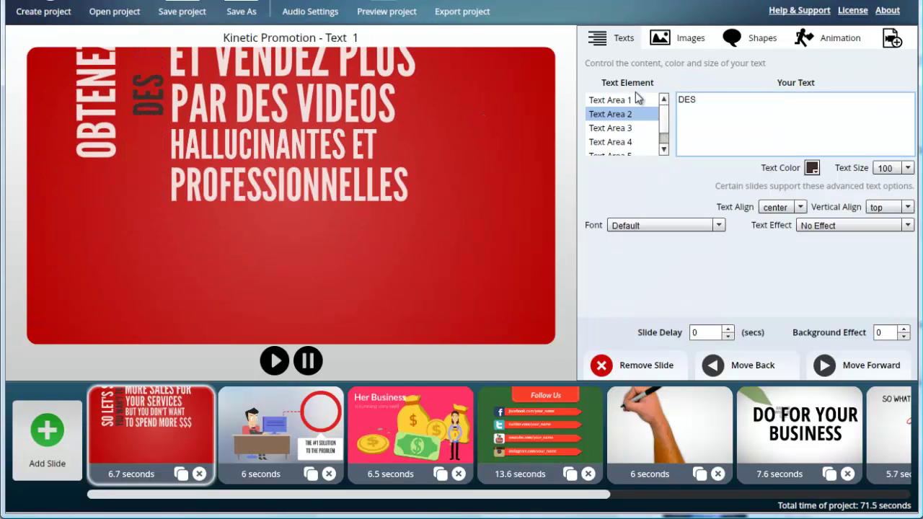
type(" MILL")
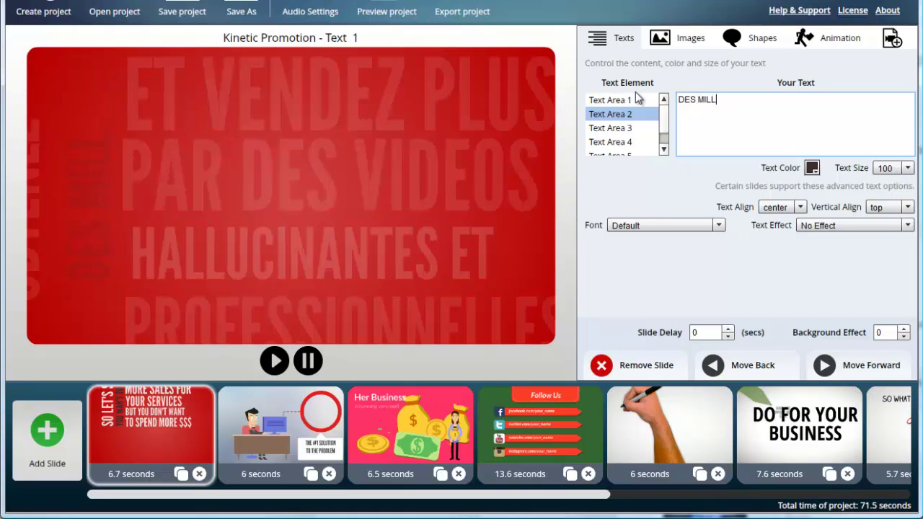
type("IERS ")
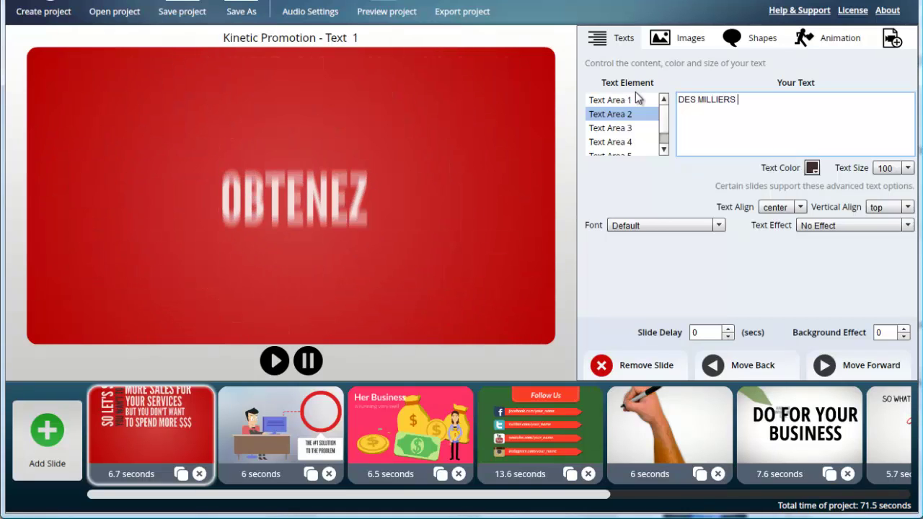
type("DE VIS")
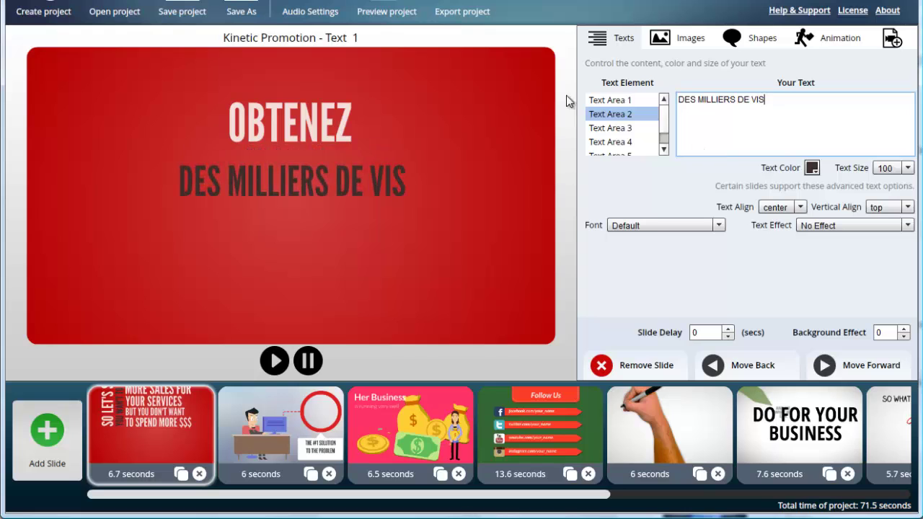
type("ITES")
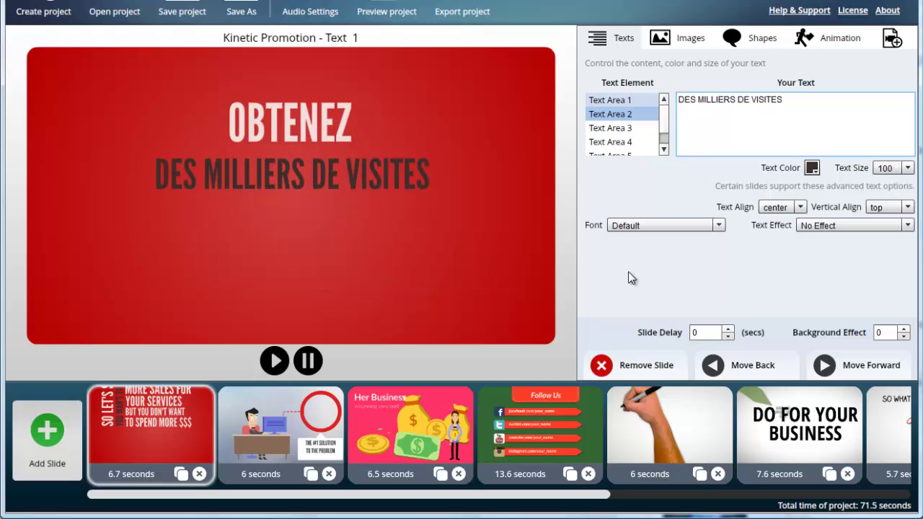
Open the project's second slide, Character Frank - Slide 6, and set its text size to 85.
left_click(305, 413)
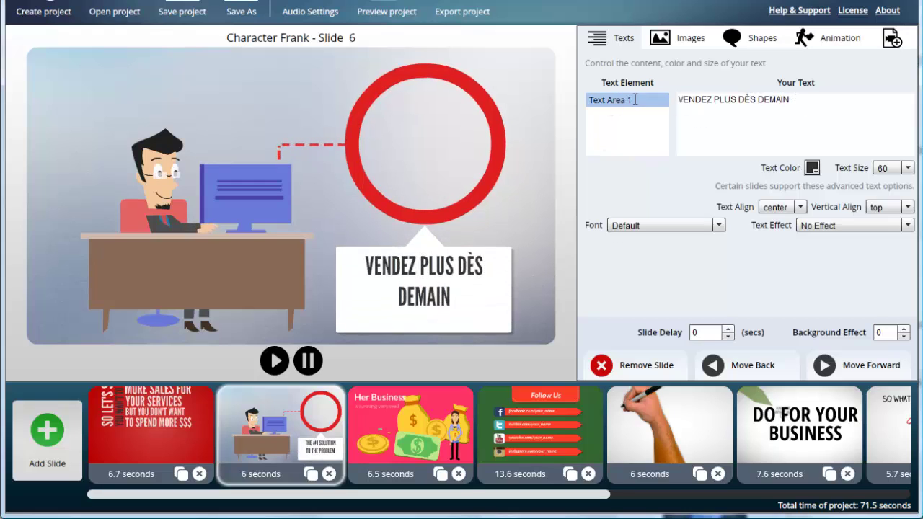
double_click(763, 100)
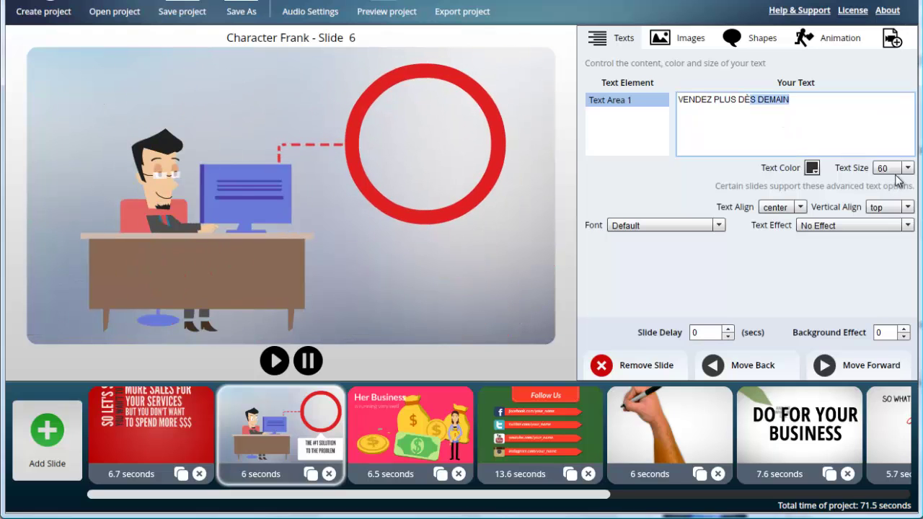
left_click(907, 168)
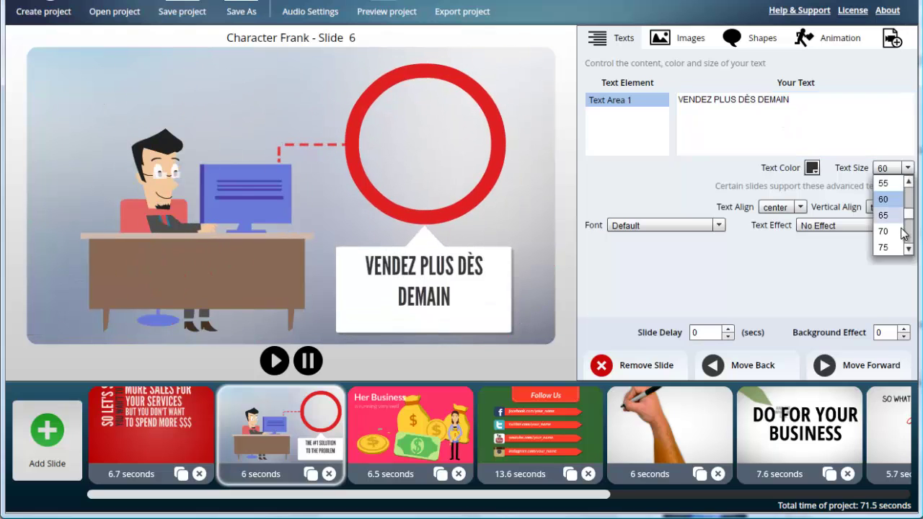
left_click(888, 231)
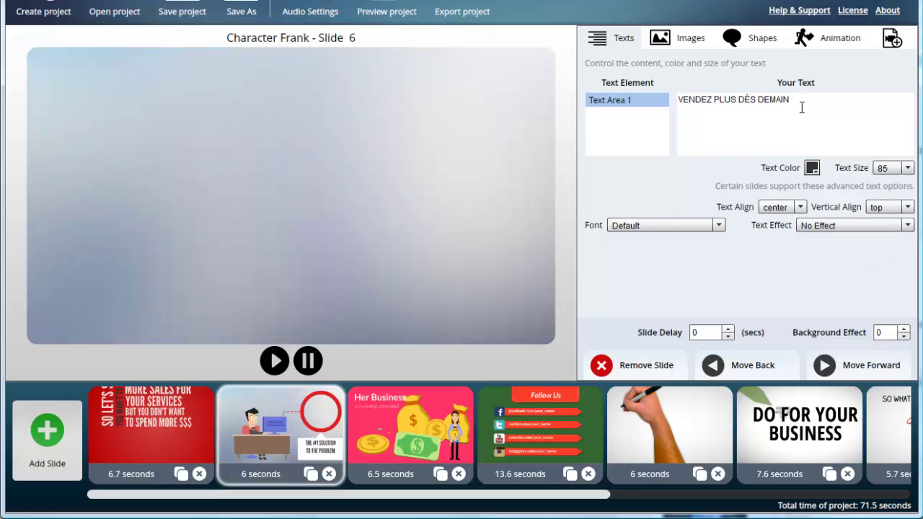
Shorten the slide's text to VENDEZ PLUS and set the text color to red CC0000.
left_click_drag(790, 99, 738, 99)
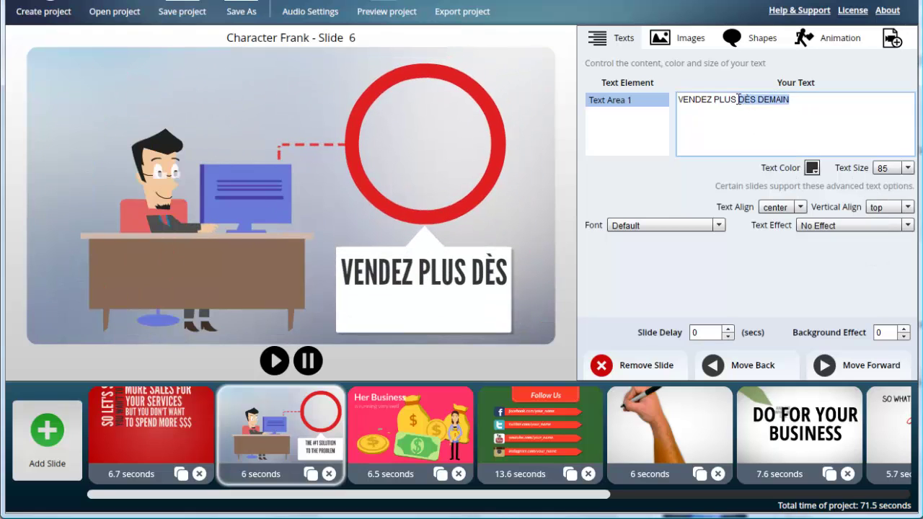
left_click(811, 168)
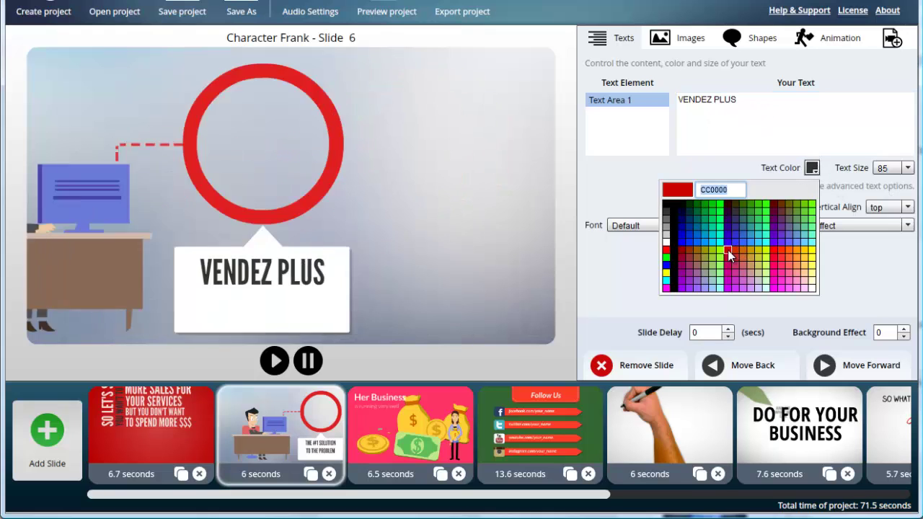
left_click(728, 250)
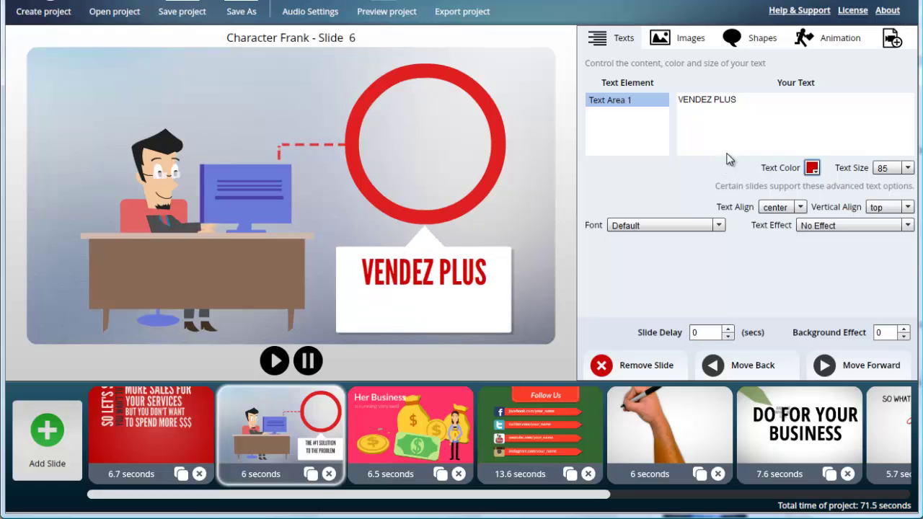
Set the font of the VENDEZ PLUS text to Lato Bold.
left_click(719, 227)
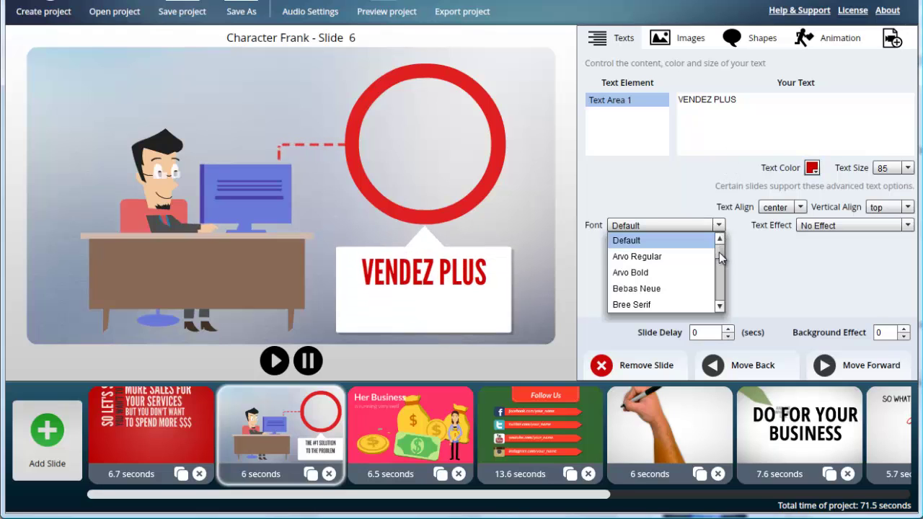
left_click(639, 274)
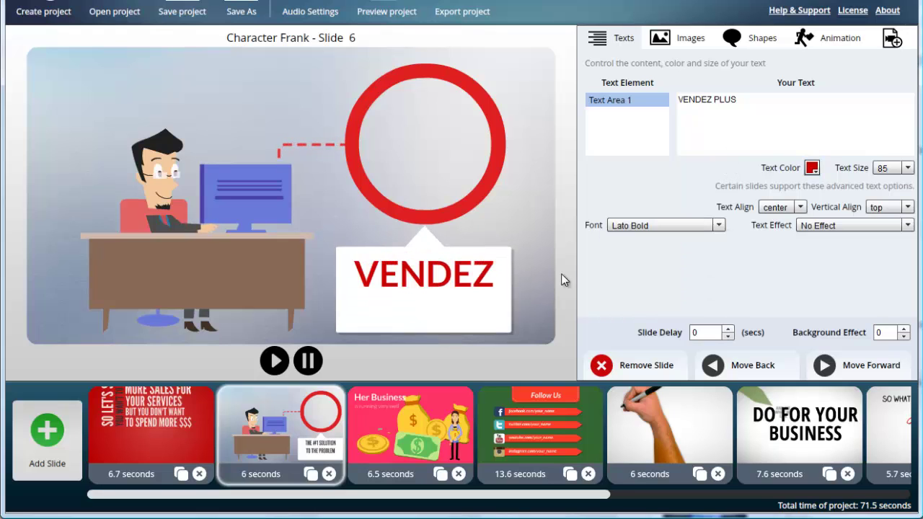
left_click(718, 226)
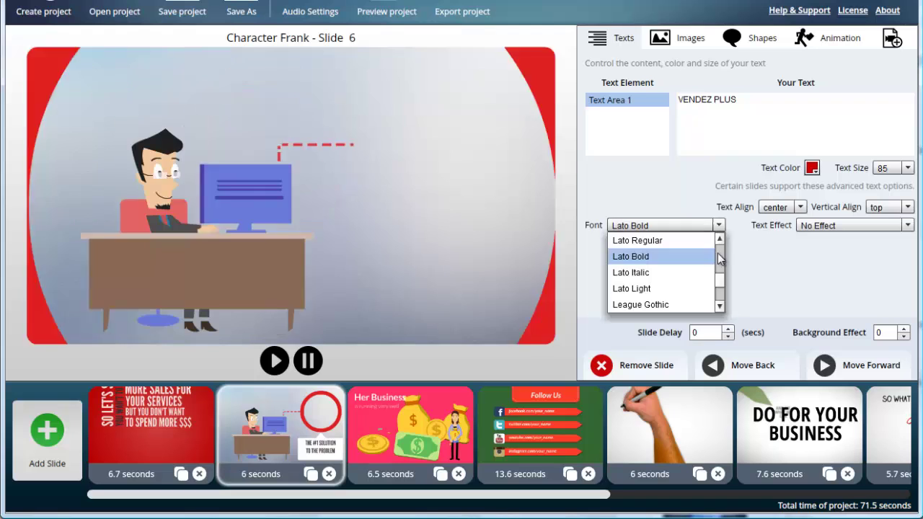
Try the Crisp Shadow and Blured Shadow effects on the VENDEZ PLUS text.
left_click(907, 226)
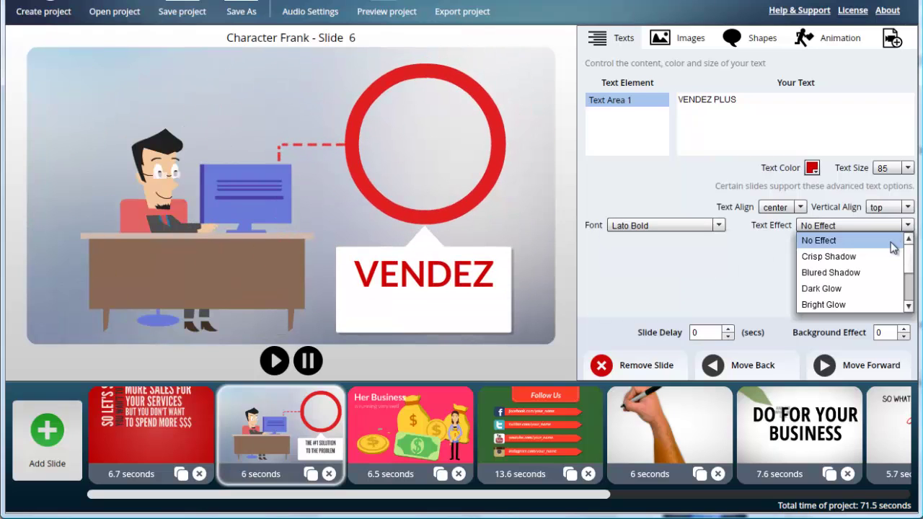
left_click(846, 258)
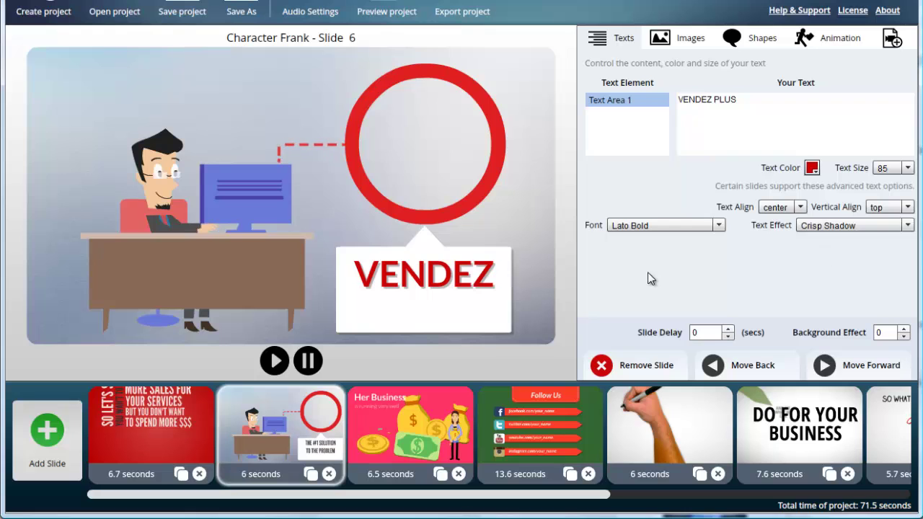
left_click(854, 226)
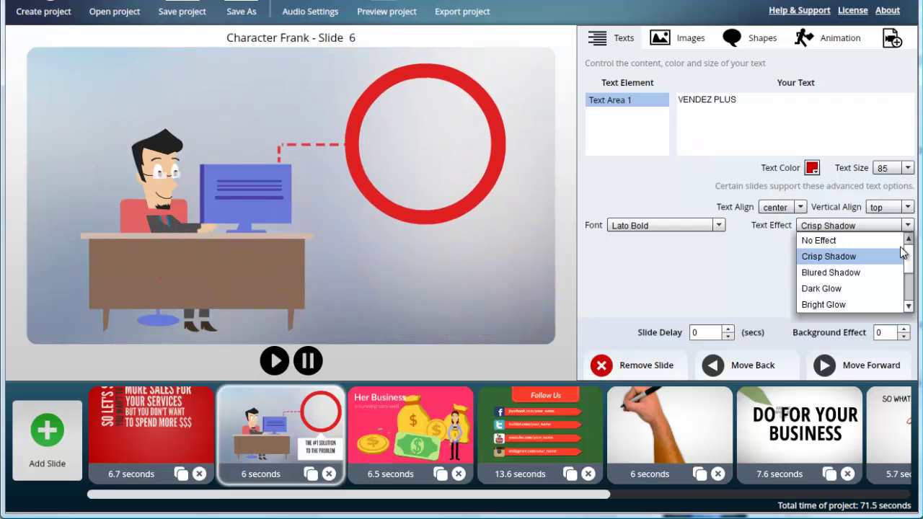
left_click(847, 277)
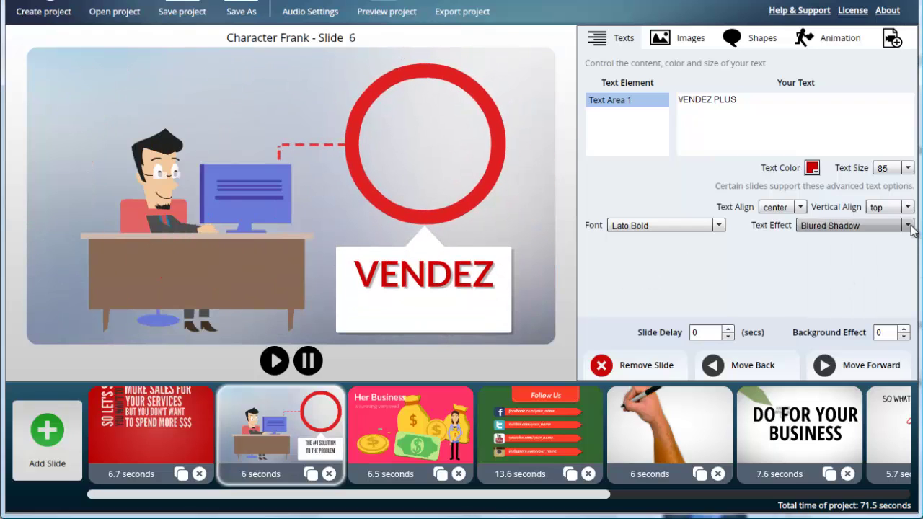
Apply the Soft Blur effect to the VENDEZ PLUS text and look over the other available effects.
left_click(909, 227)
left_click(822, 306)
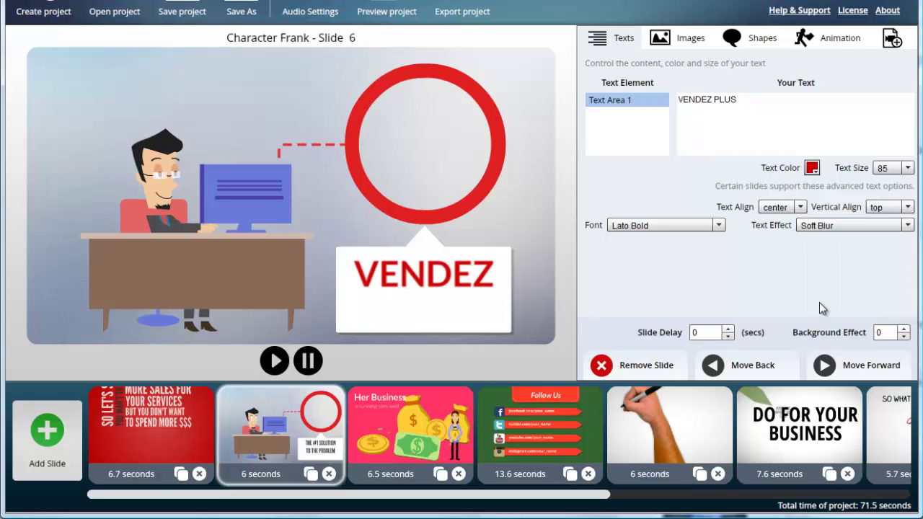
left_click(907, 226)
scroll(910, 263, "up", 2)
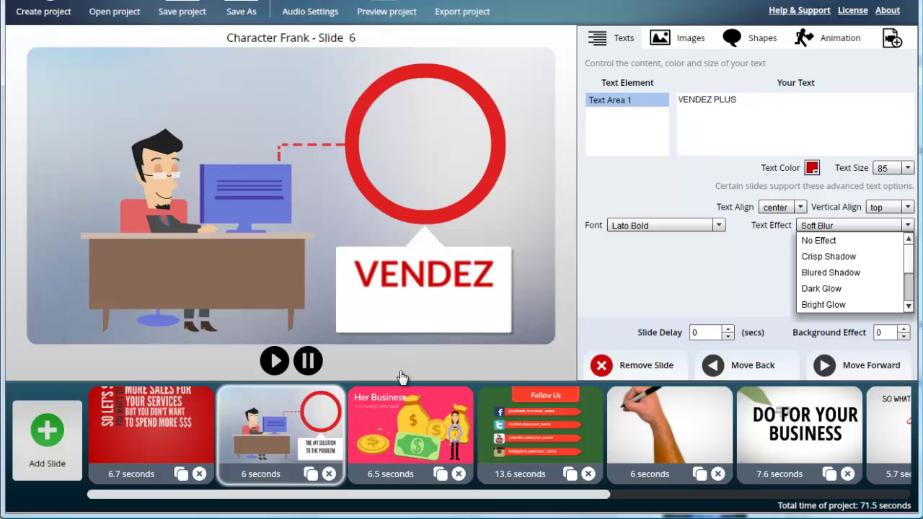
Examine the slide's image settings with the Background Image element selected.
left_click(680, 41)
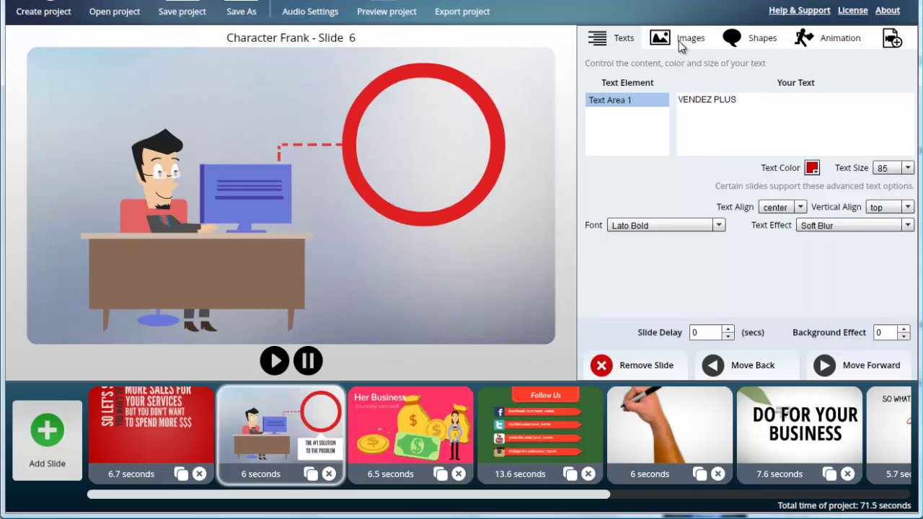
left_click(682, 44)
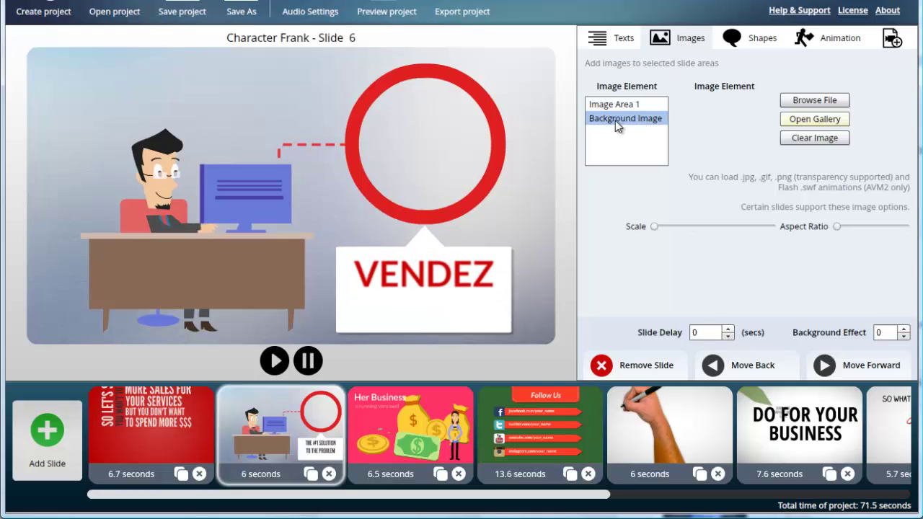
left_click(653, 118)
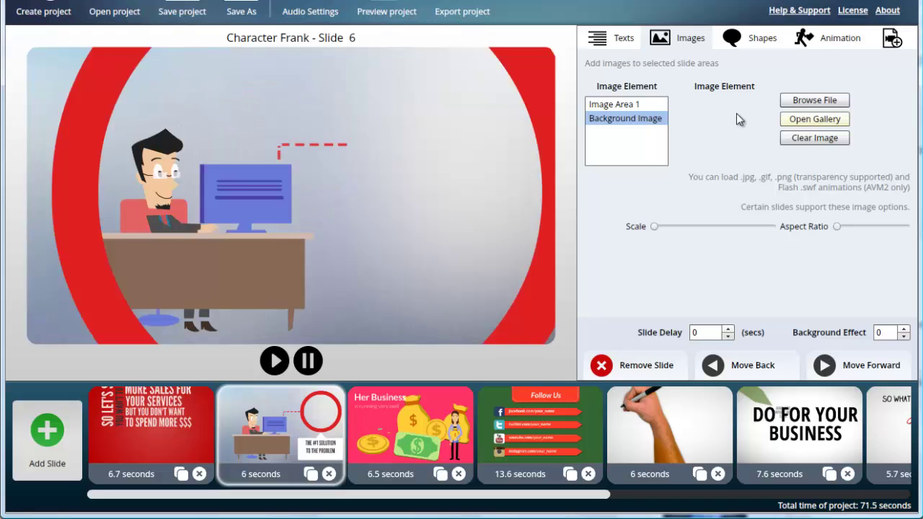
Disable both Shape 1 and Shape BG on the Character Frank slide.
left_click(753, 43)
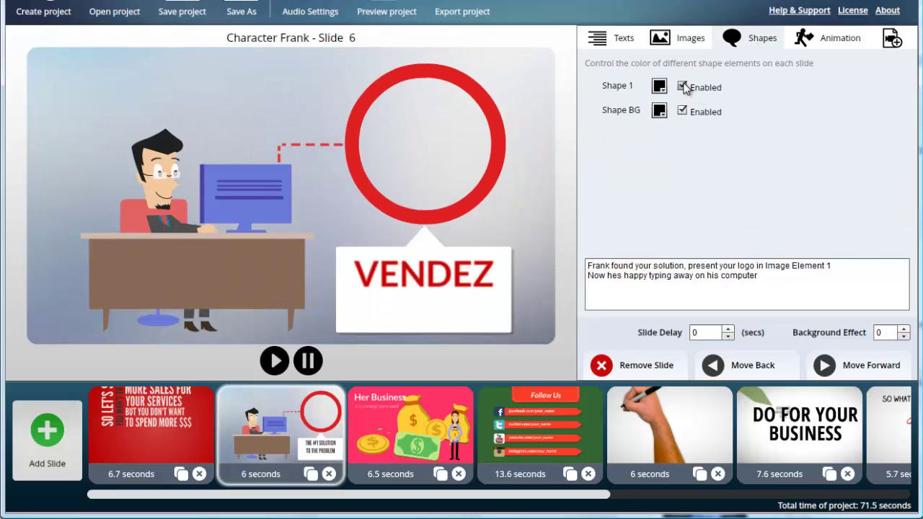
left_click(682, 87)
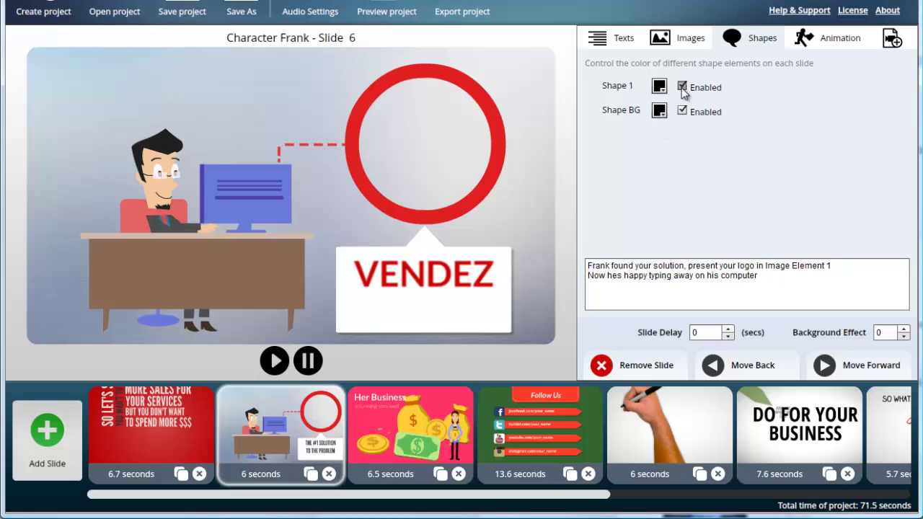
left_click(682, 87)
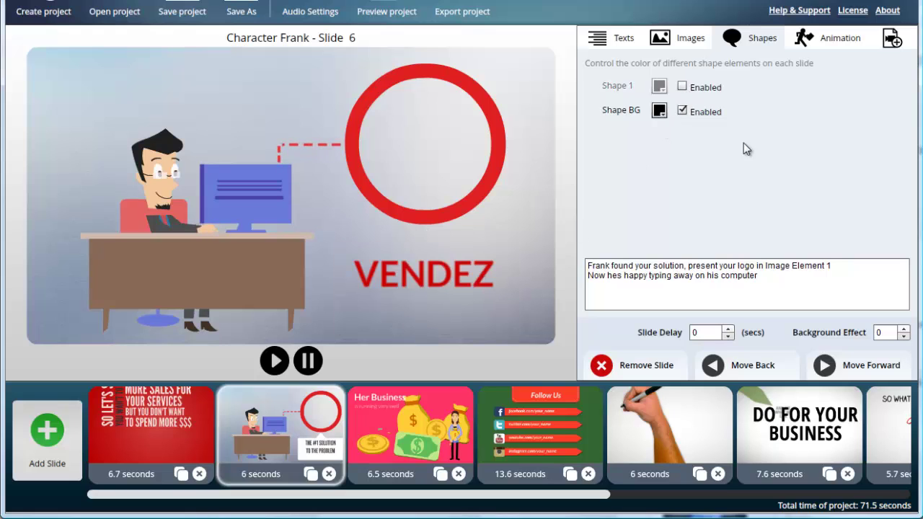
left_click(682, 112)
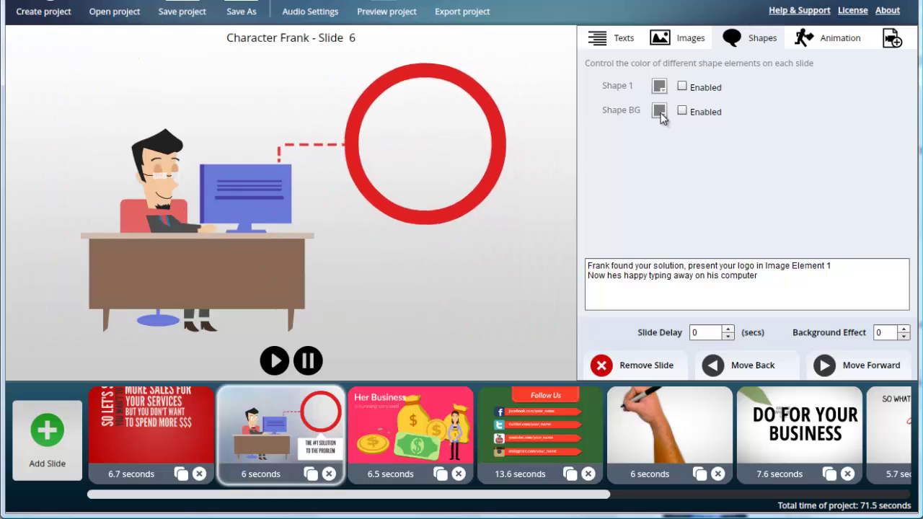
Try the Shape BG on the Character Frank slide, switch it off again and enable Shape 1.
left_click(682, 112)
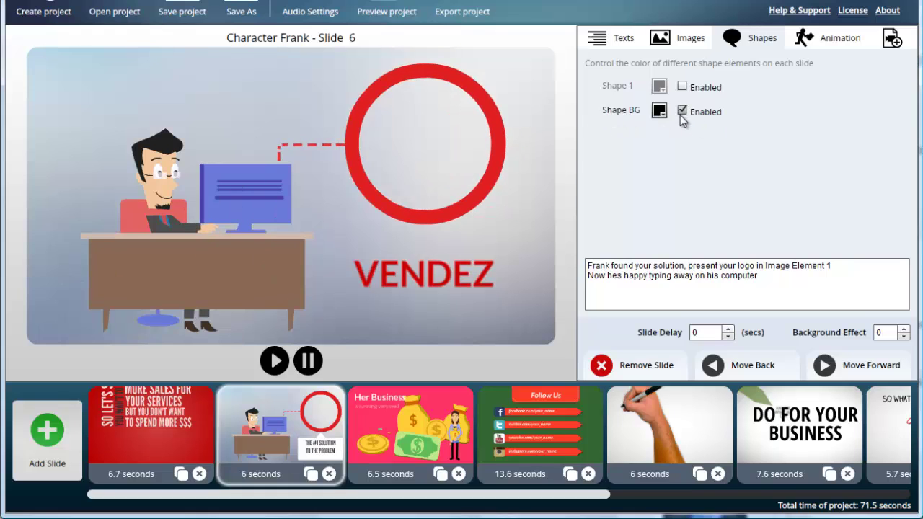
left_click(682, 113)
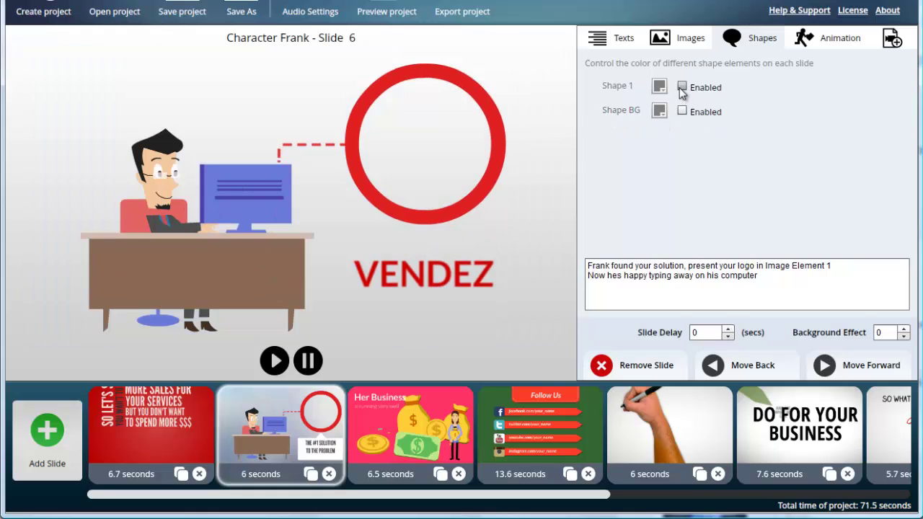
left_click(682, 87)
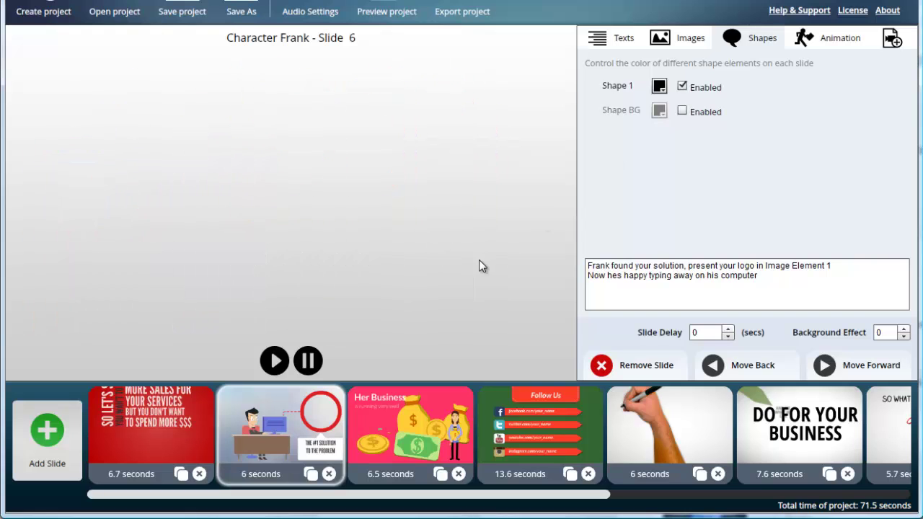
Try the background animations on the Character Frank slide, leaving Animation 1 at 4.
left_click(839, 42)
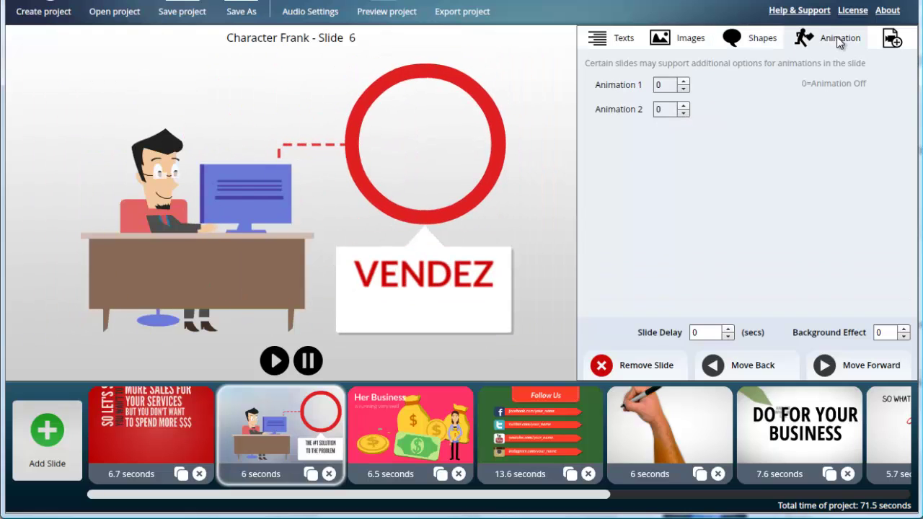
left_click(683, 81)
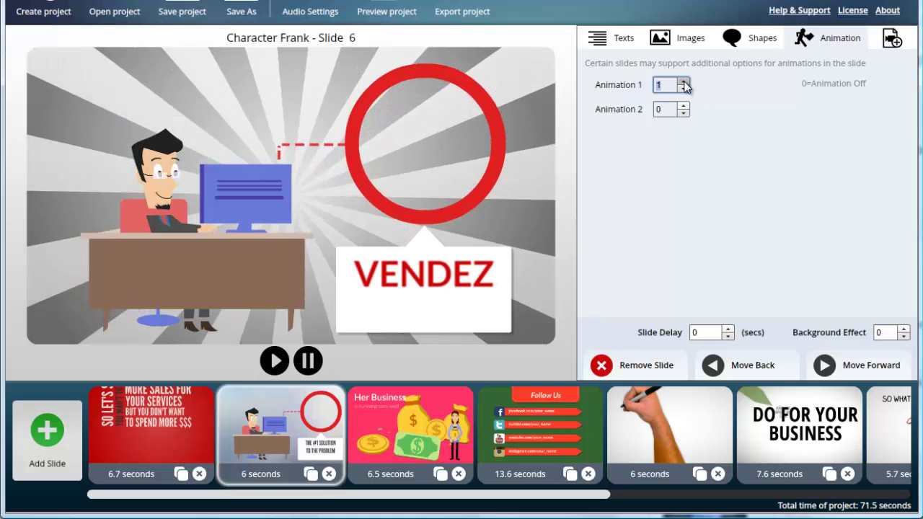
left_click(683, 82)
left_click(683, 82)
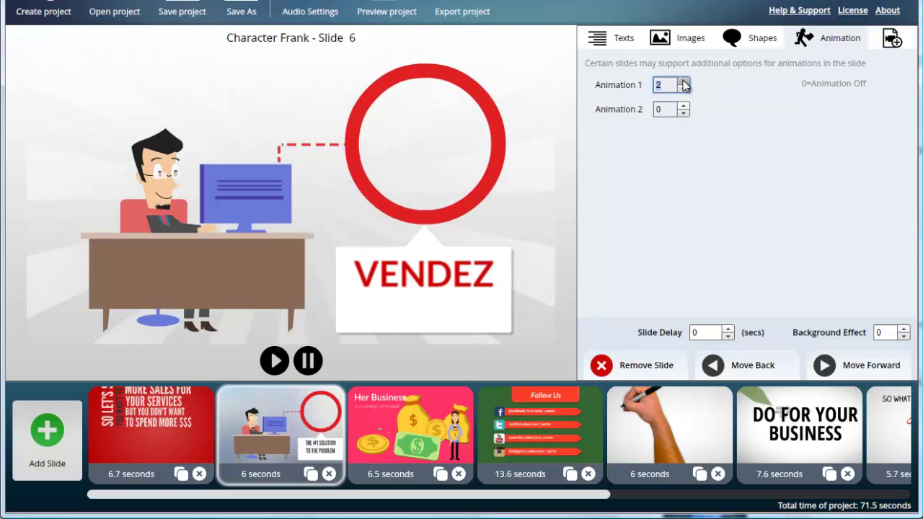
left_click(683, 82)
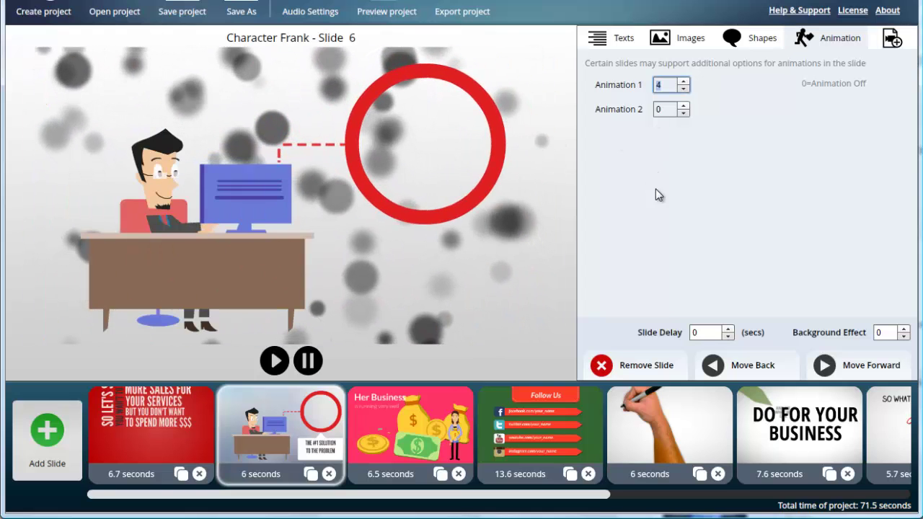
Set Animation 1 to 1 on the Character Lisa slide and look at its image settings.
left_click(409, 431)
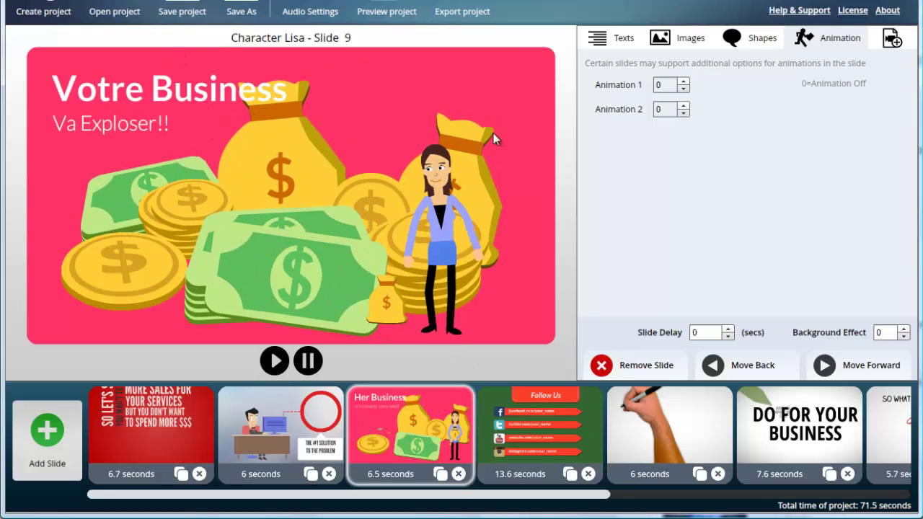
left_click(684, 82)
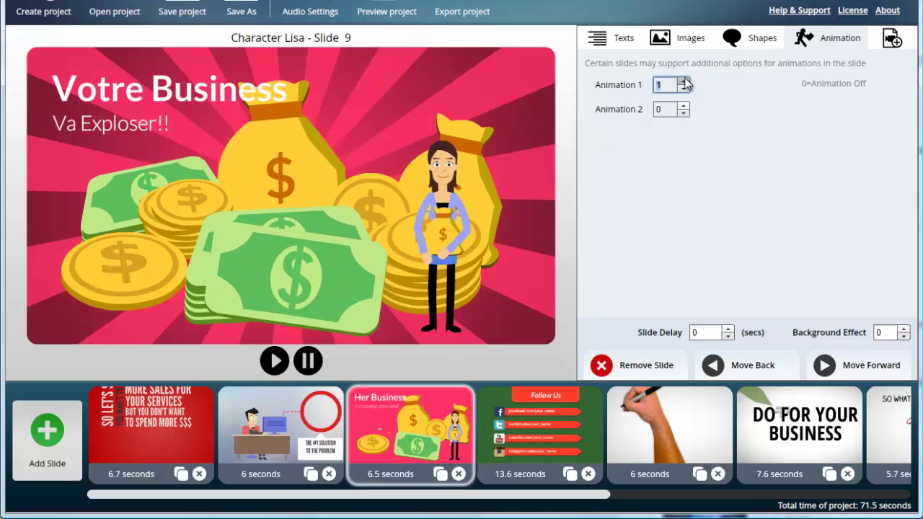
left_click(694, 38)
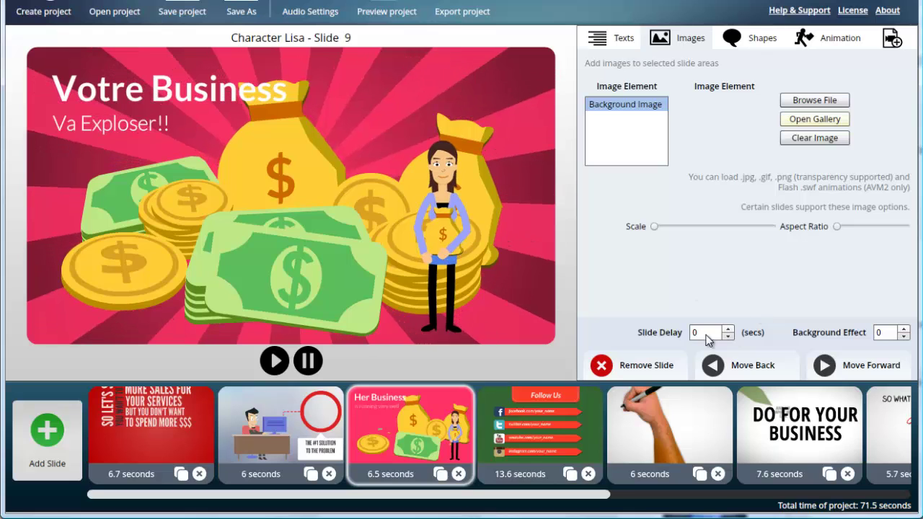
Review the contents of Text Areas 1 to 3 on the Social Media Contact Slide.
left_click(614, 42)
left_click(533, 441)
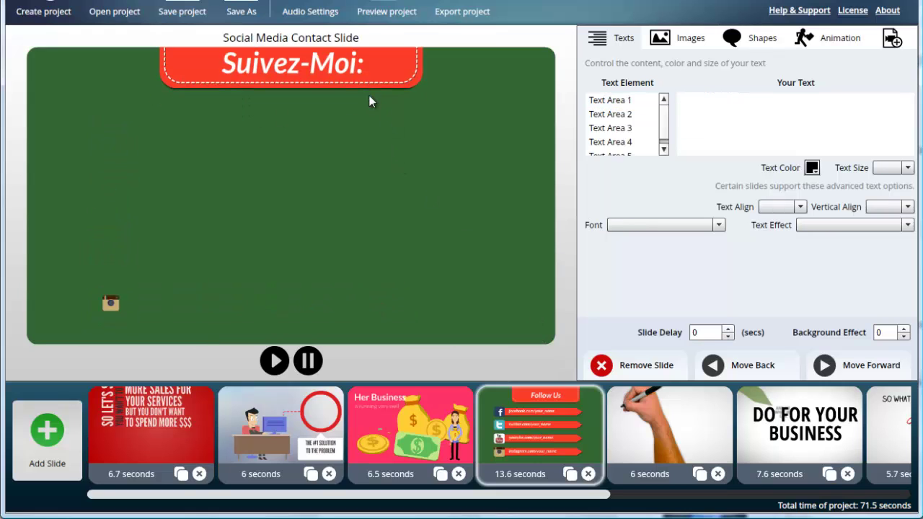
left_click(604, 102)
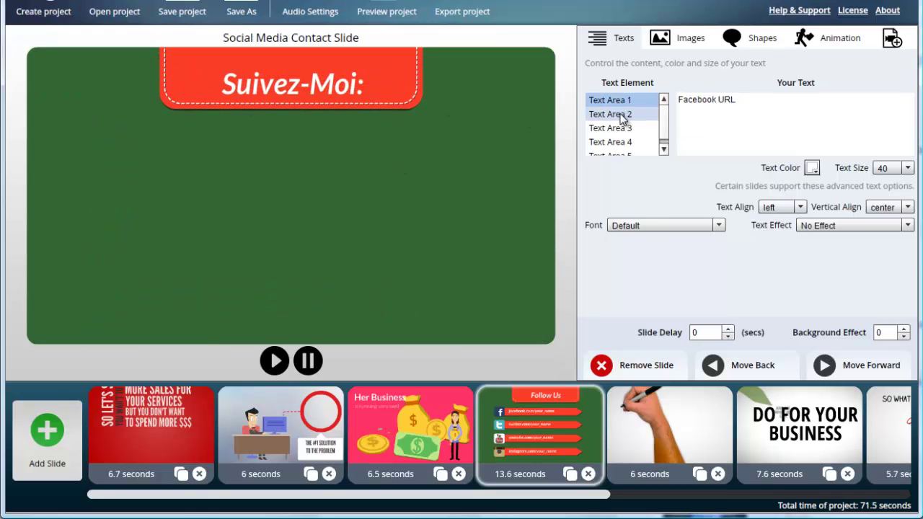
left_click(620, 114)
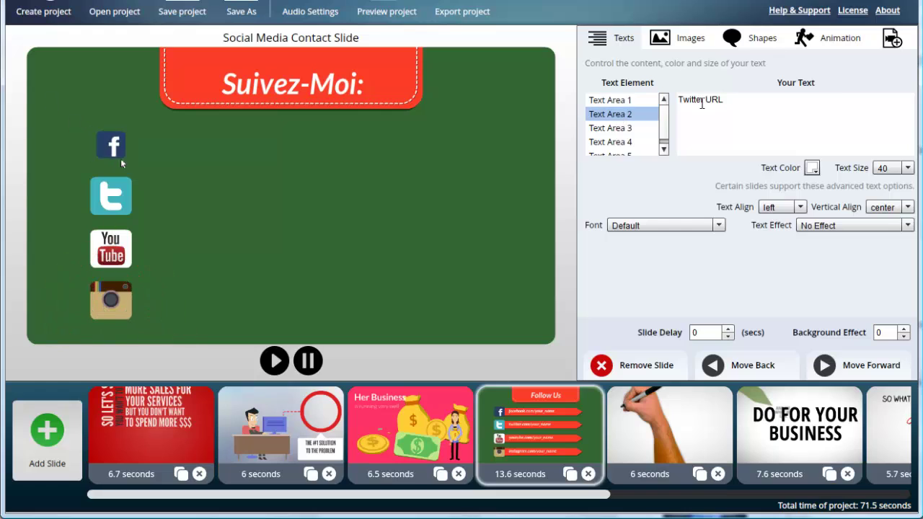
left_click(624, 129)
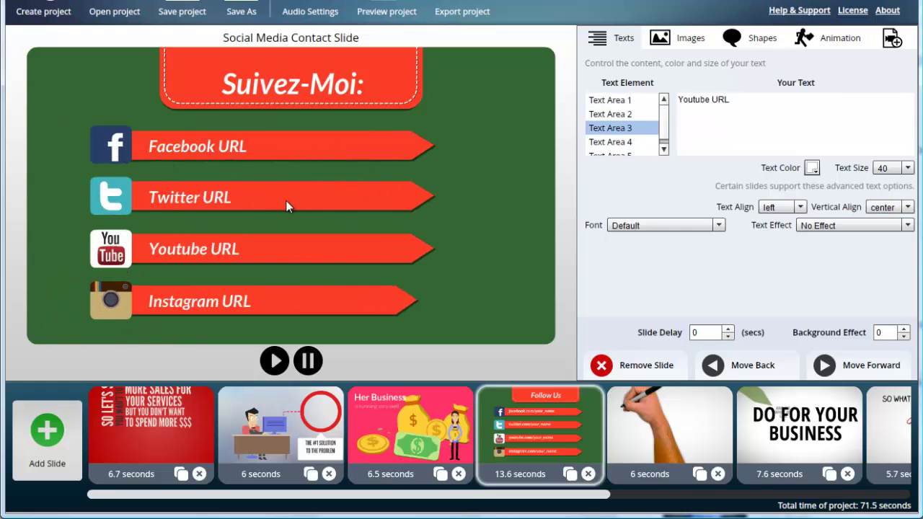
Try toggling the Shape BG on the Whiteboard - Hand Drawing 6 SEC slide.
left_click(665, 450)
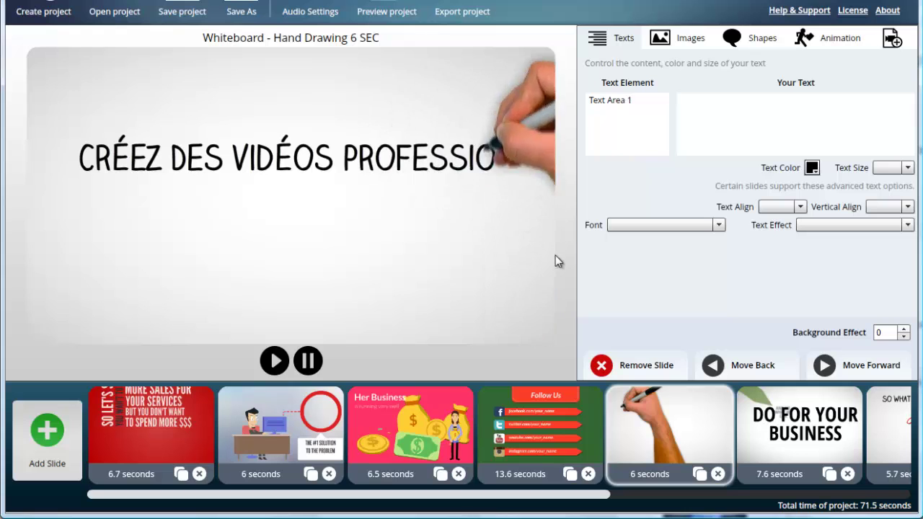
left_click(714, 43)
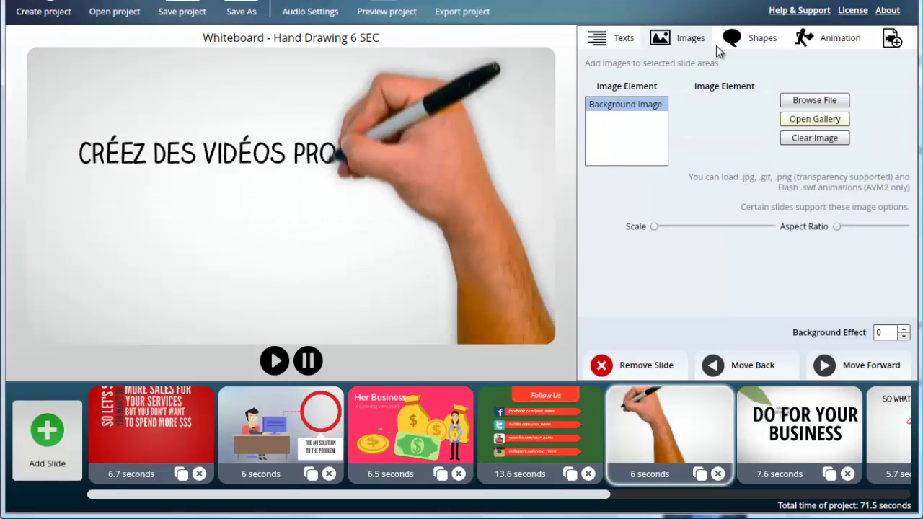
left_click(748, 40)
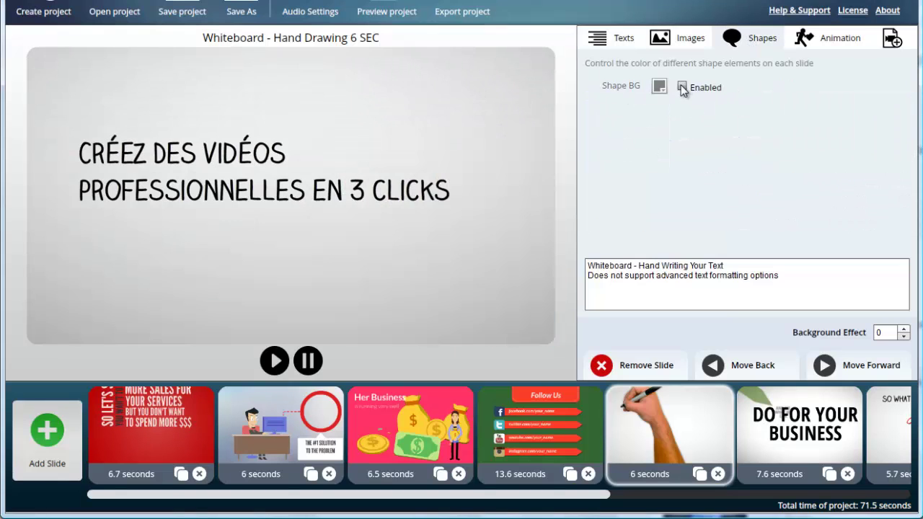
left_click(682, 88)
left_click(682, 88)
left_click(682, 87)
Look over the image, animation and text settings of the whiteboard hand-drawing slide.
left_click(688, 40)
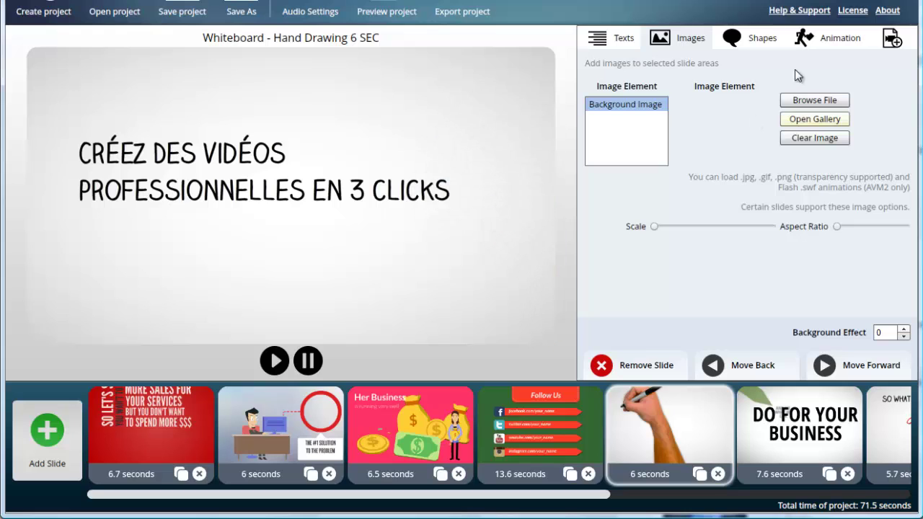
left_click(842, 40)
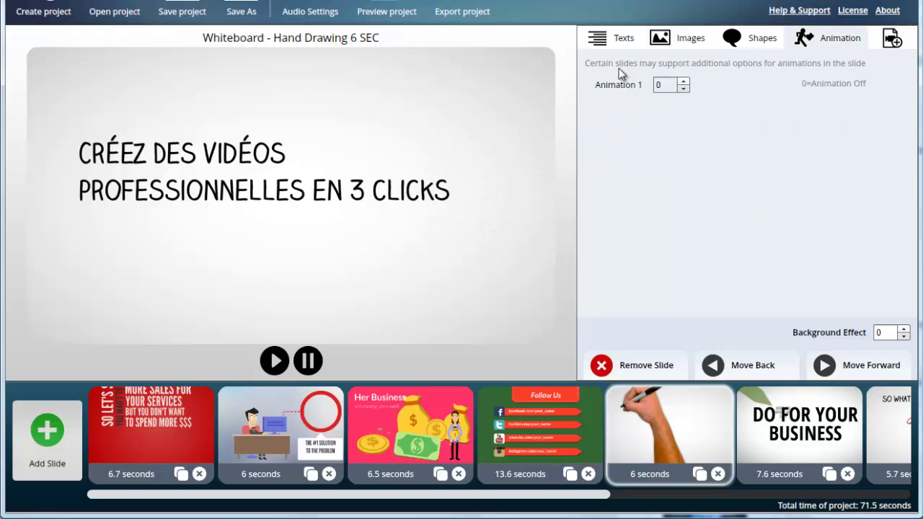
left_click(603, 35)
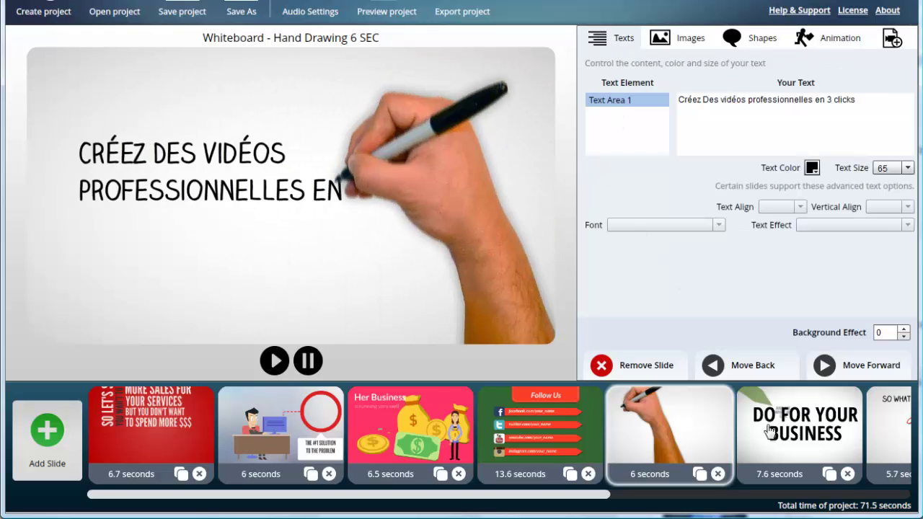
Review the contents of all three text areas on the Distance 3 slide.
left_click(818, 455)
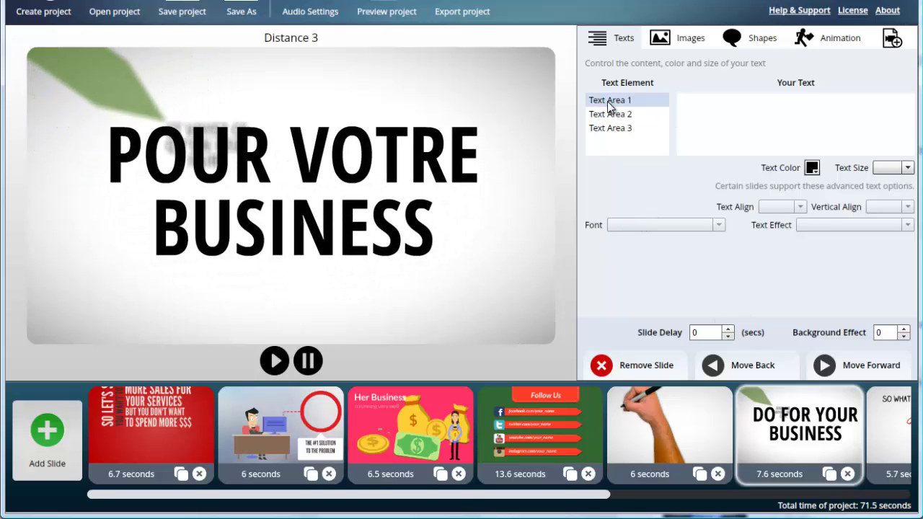
left_click(607, 101)
left_click(623, 115)
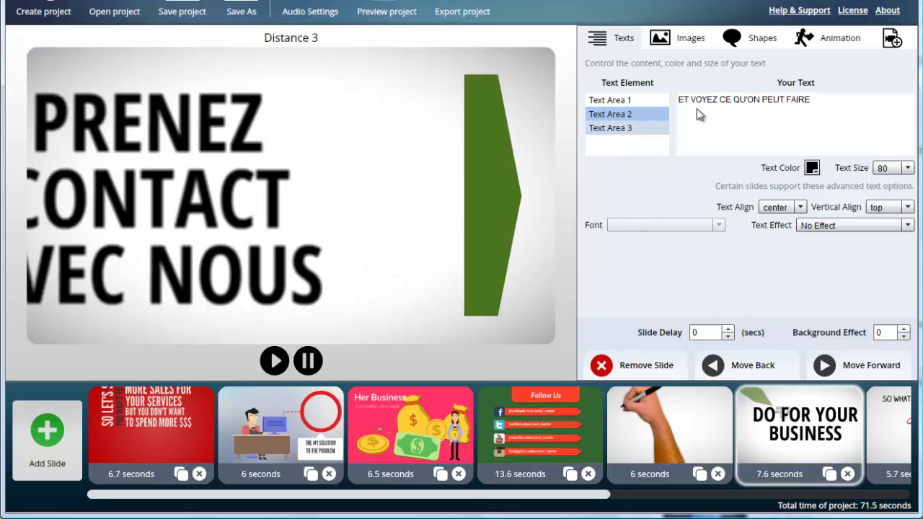
left_click(620, 129)
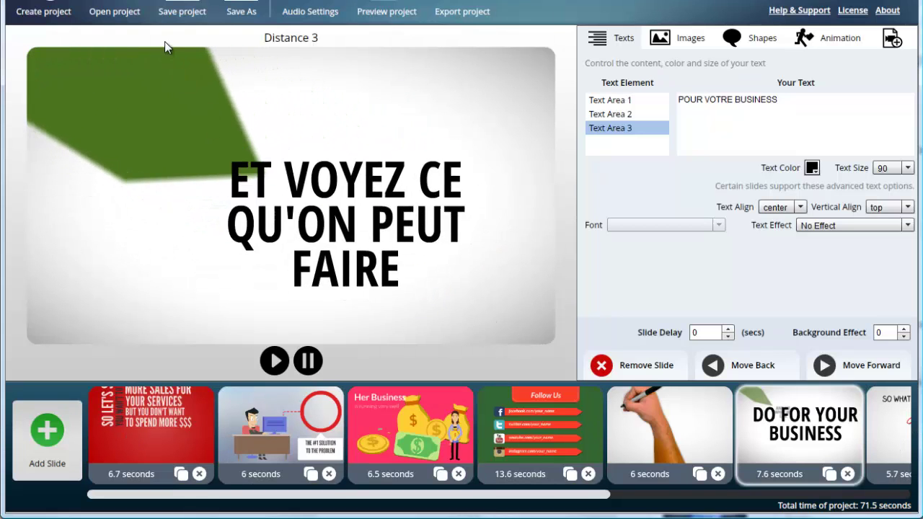
Enable the first music track and the second voice track in the audio settings, and look over the music list.
left_click(321, 11)
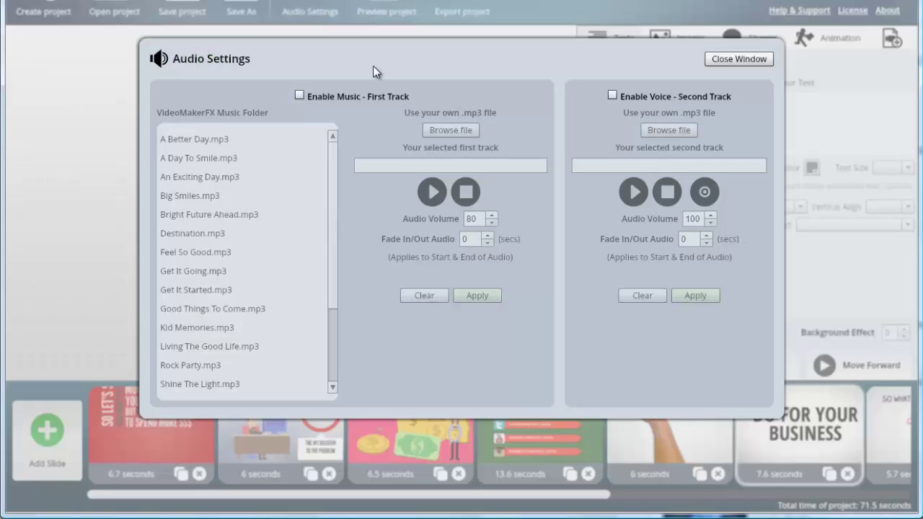
left_click(299, 94)
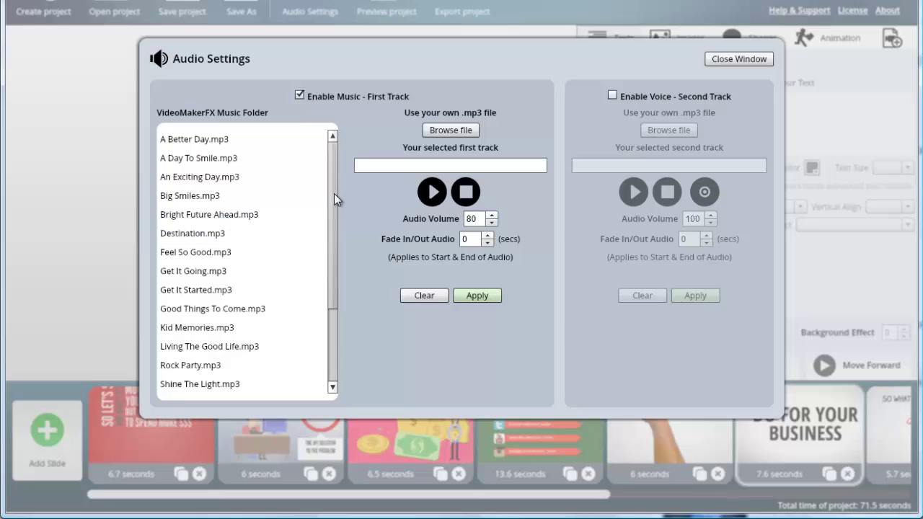
left_click_drag(334, 193, 345, 163)
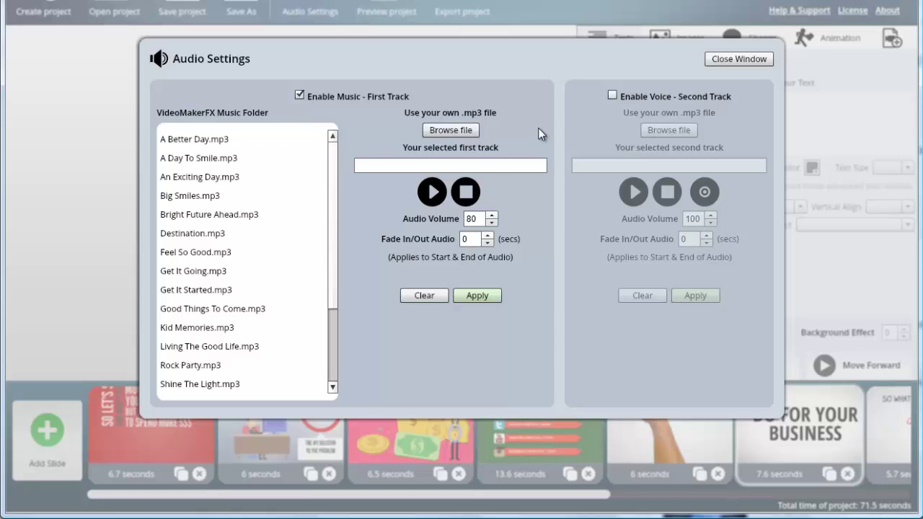
left_click(611, 96)
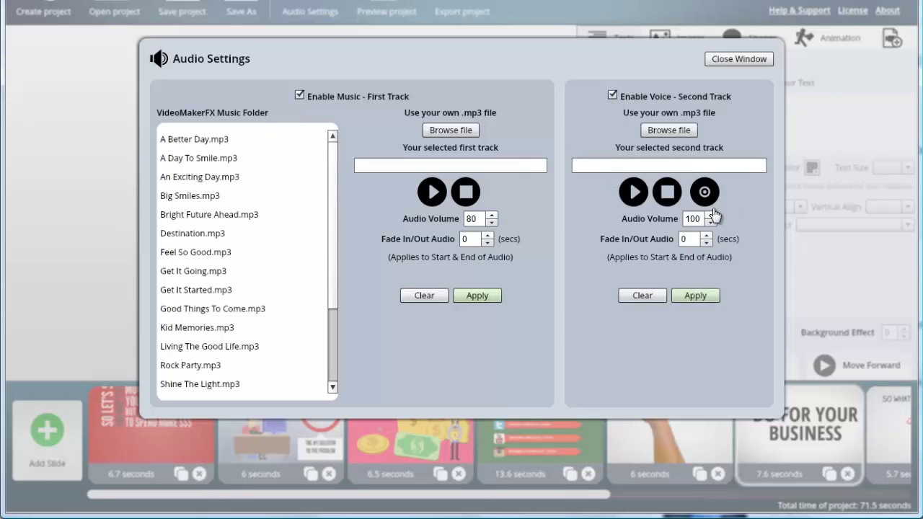
left_click(753, 59)
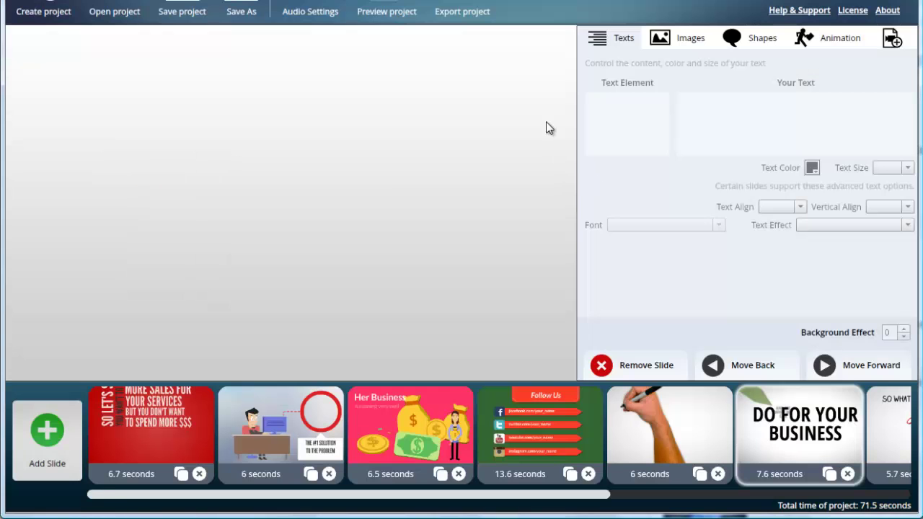
Check the video export's file path, size and quality options and close them without exporting.
left_click(459, 20)
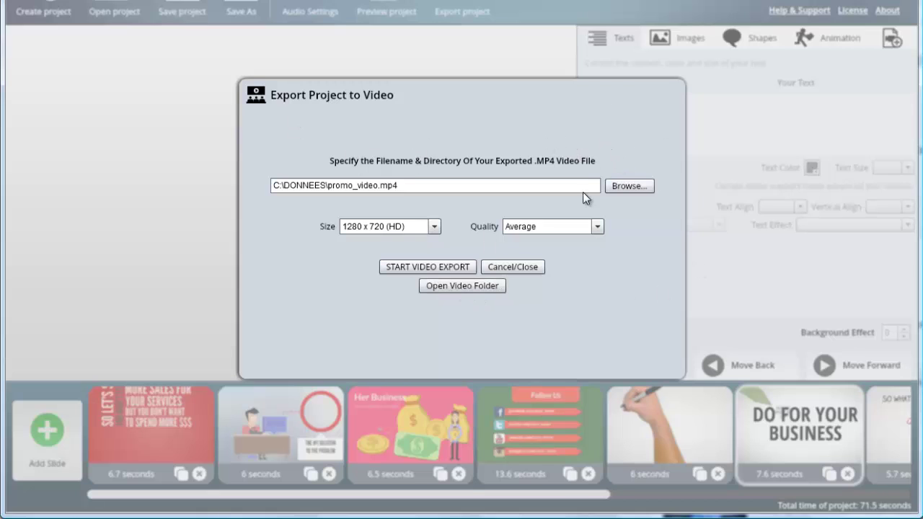
left_click(533, 268)
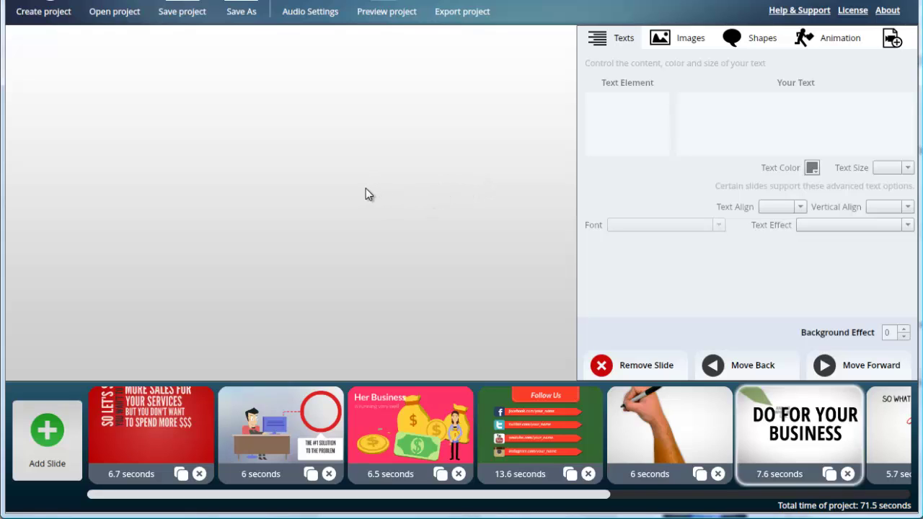
Start adding a slide and browse the list of available slide themes.
left_click(41, 432)
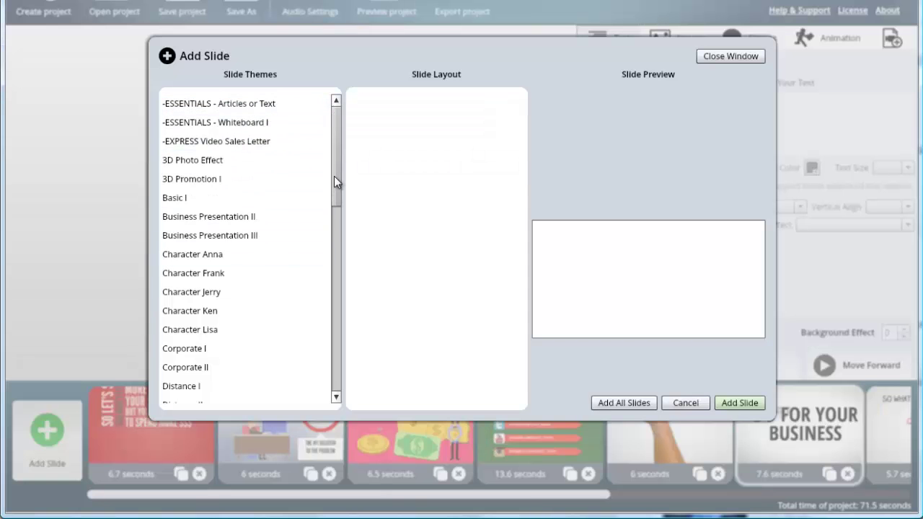
left_click_drag(333, 176, 312, 154)
scroll(334, 199, "down", 3)
scroll(334, 199, "up", 3)
left_click_drag(338, 160, 332, 112)
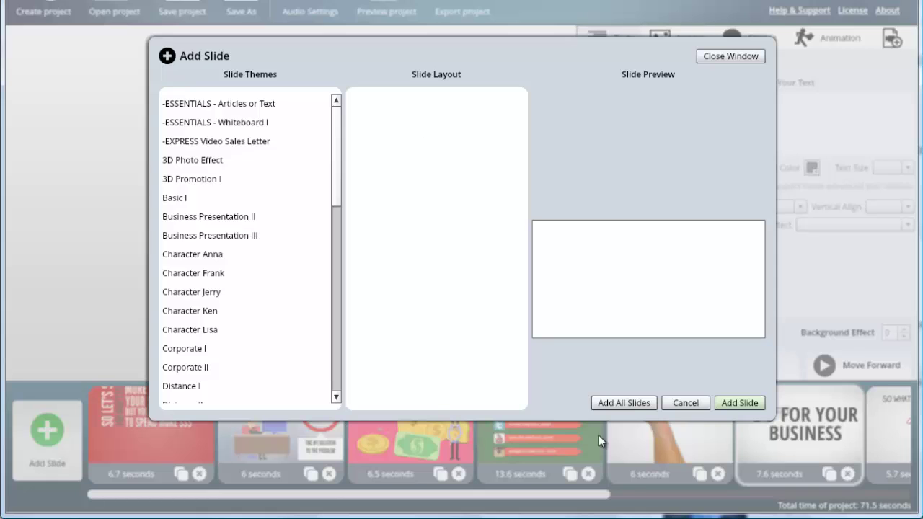
Switch to the Calculator to view its display and minimize it again.
key("alt+Tab")
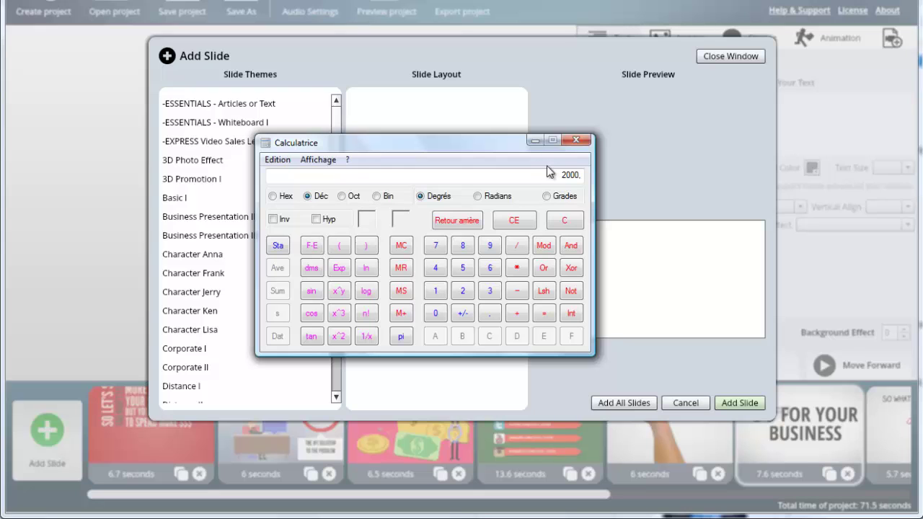
left_click(535, 140)
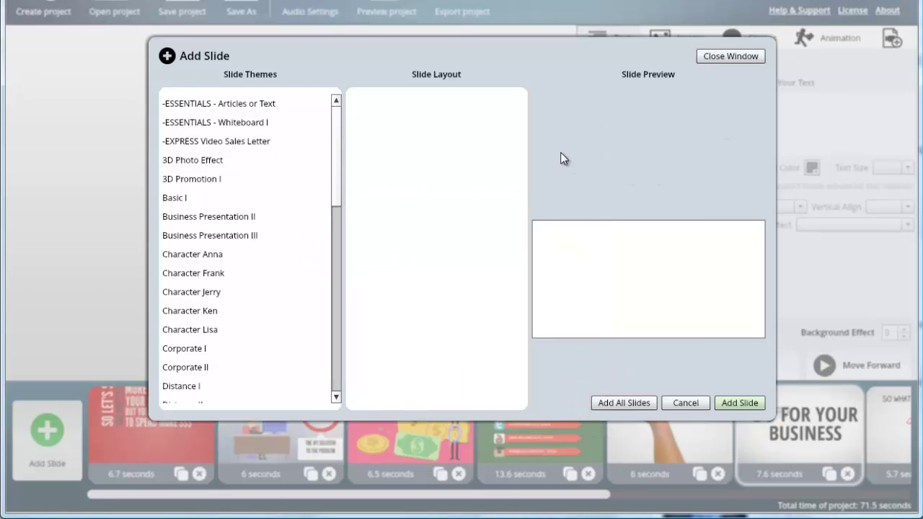